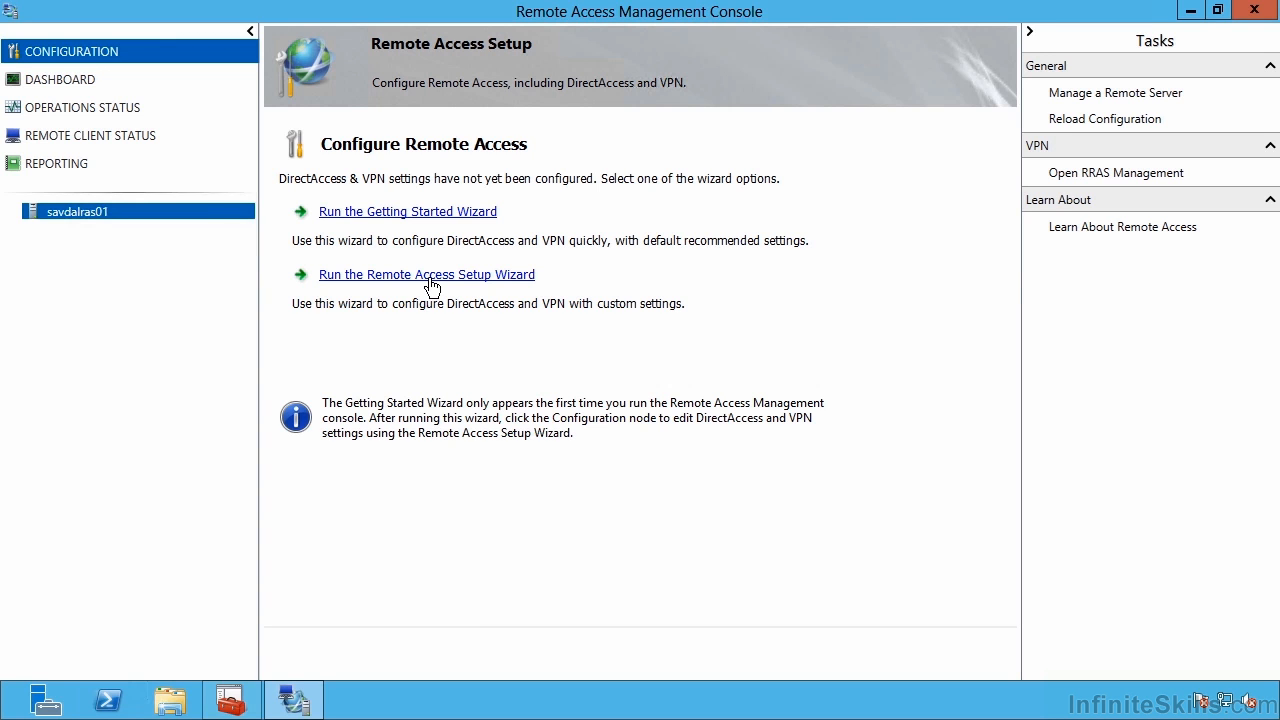
# Launch the Remote Access Setup Wizard, pick Deploy VPN only, and maximize the Routing and Remote Access console.
pyautogui.click(432, 275)
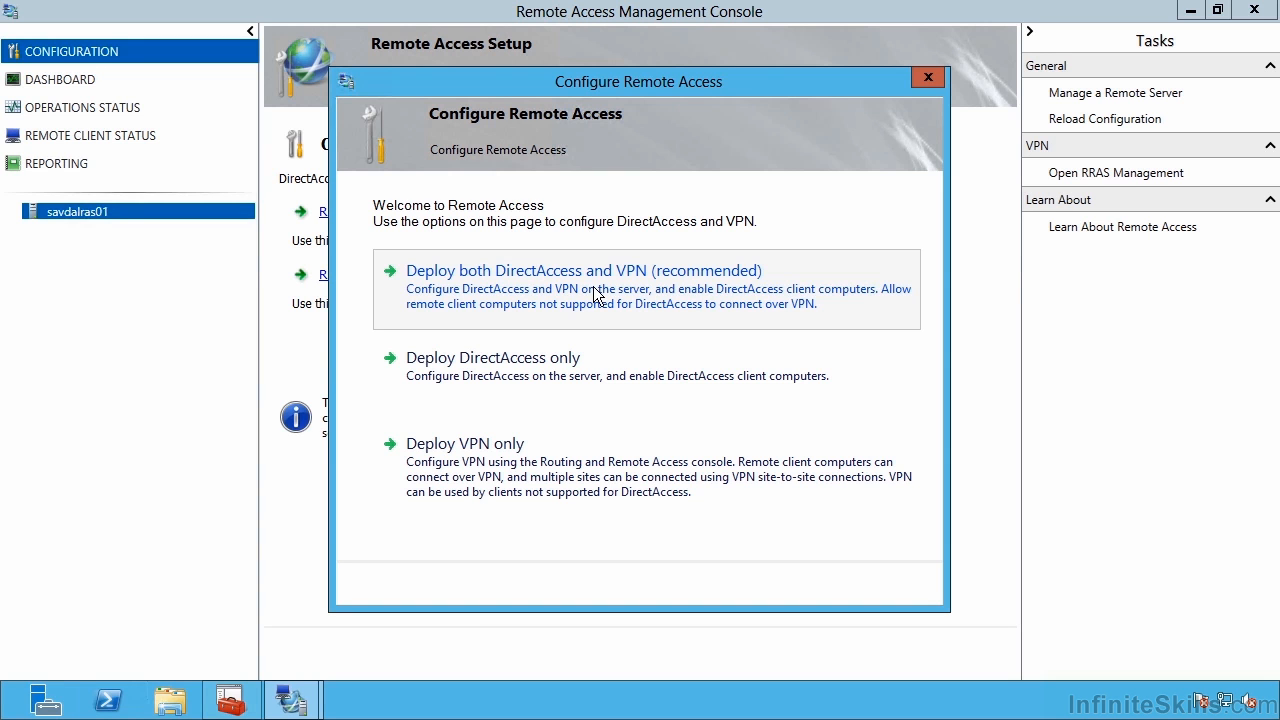
pyautogui.click(474, 490)
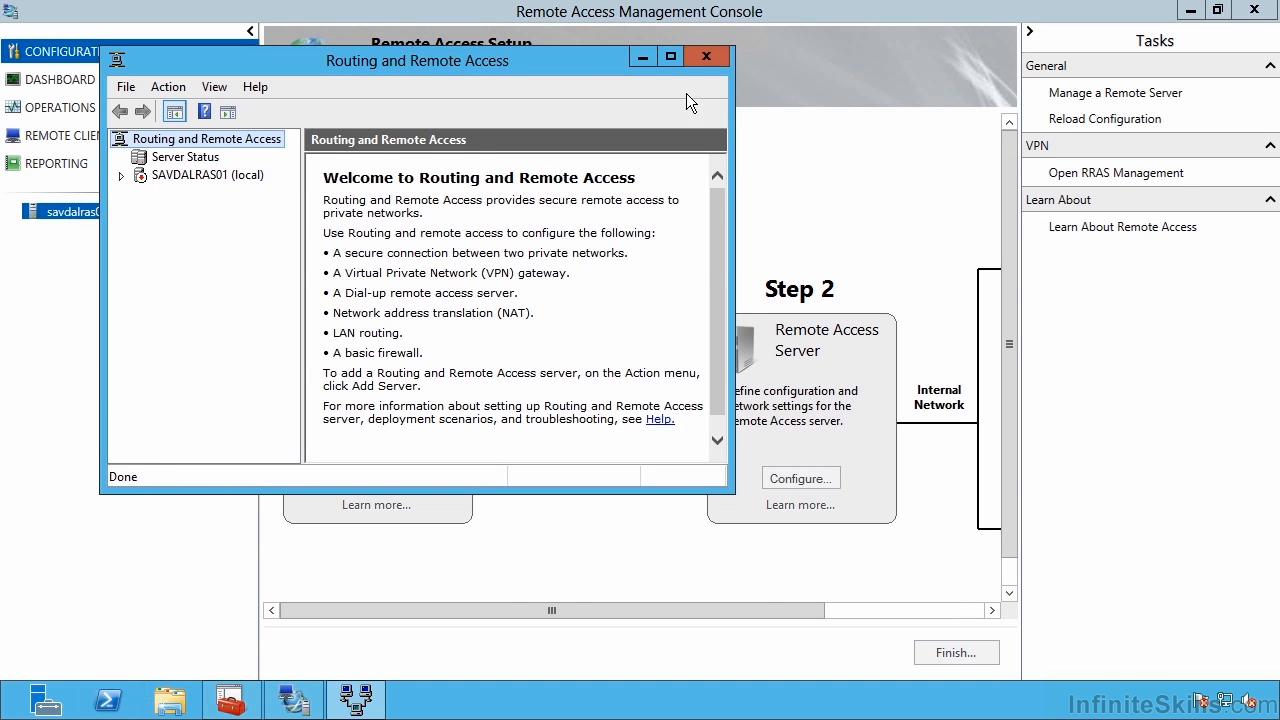
pyautogui.click(670, 57)
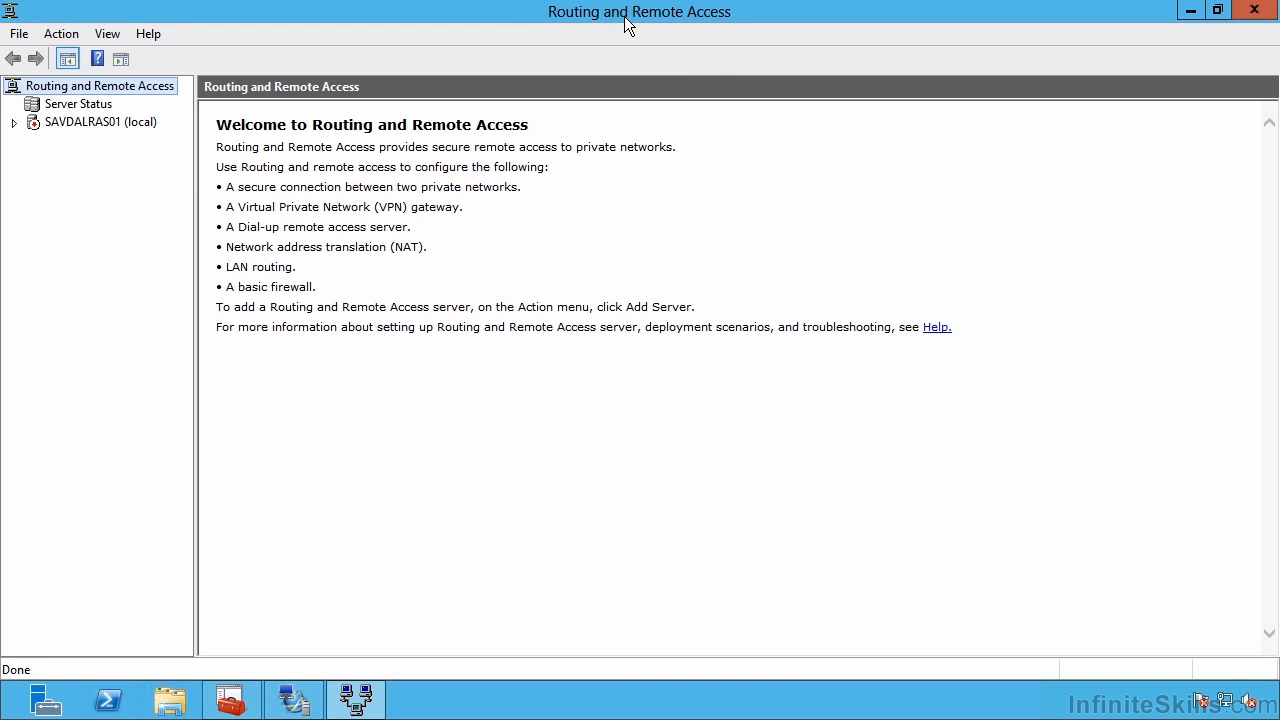
# Start Configure and Enable Routing and Remote Access on SAVDALRAS01 (local) and pass the welcome page.
pyautogui.click(14, 123)
pyautogui.click(78, 121)
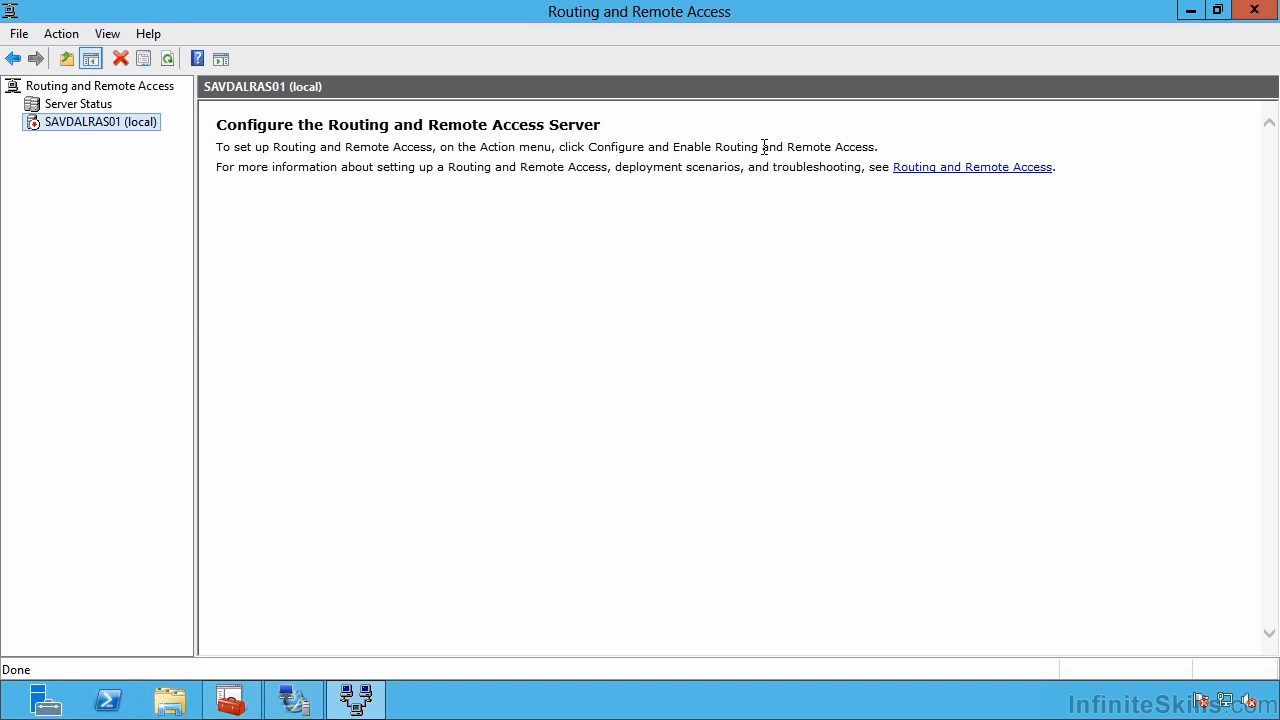
pyautogui.rightClick(69, 122)
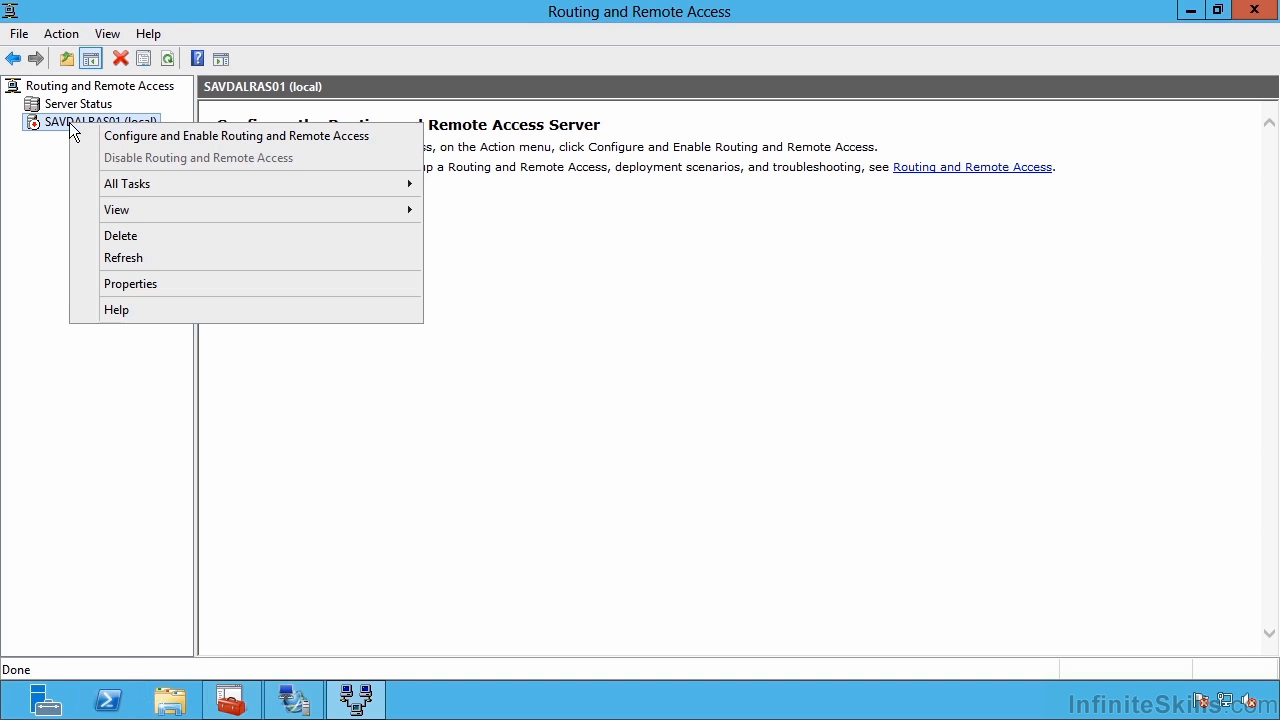
pyautogui.click(144, 135)
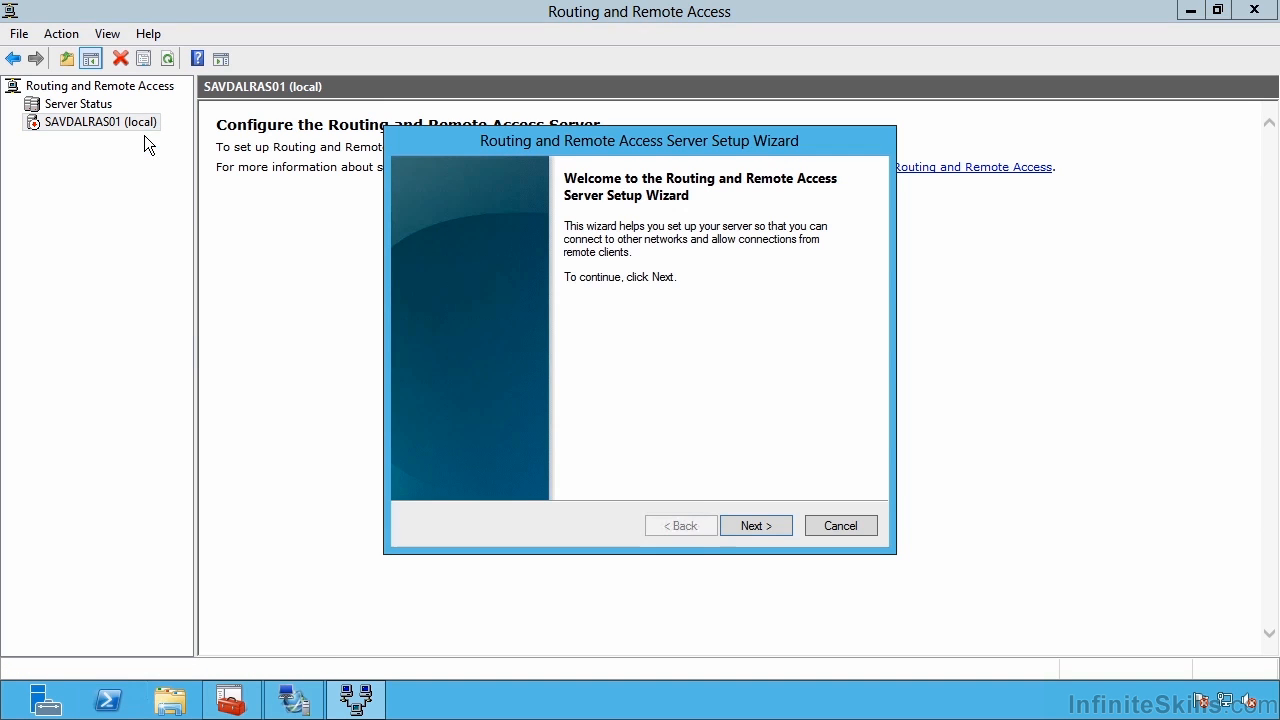
pyautogui.click(764, 528)
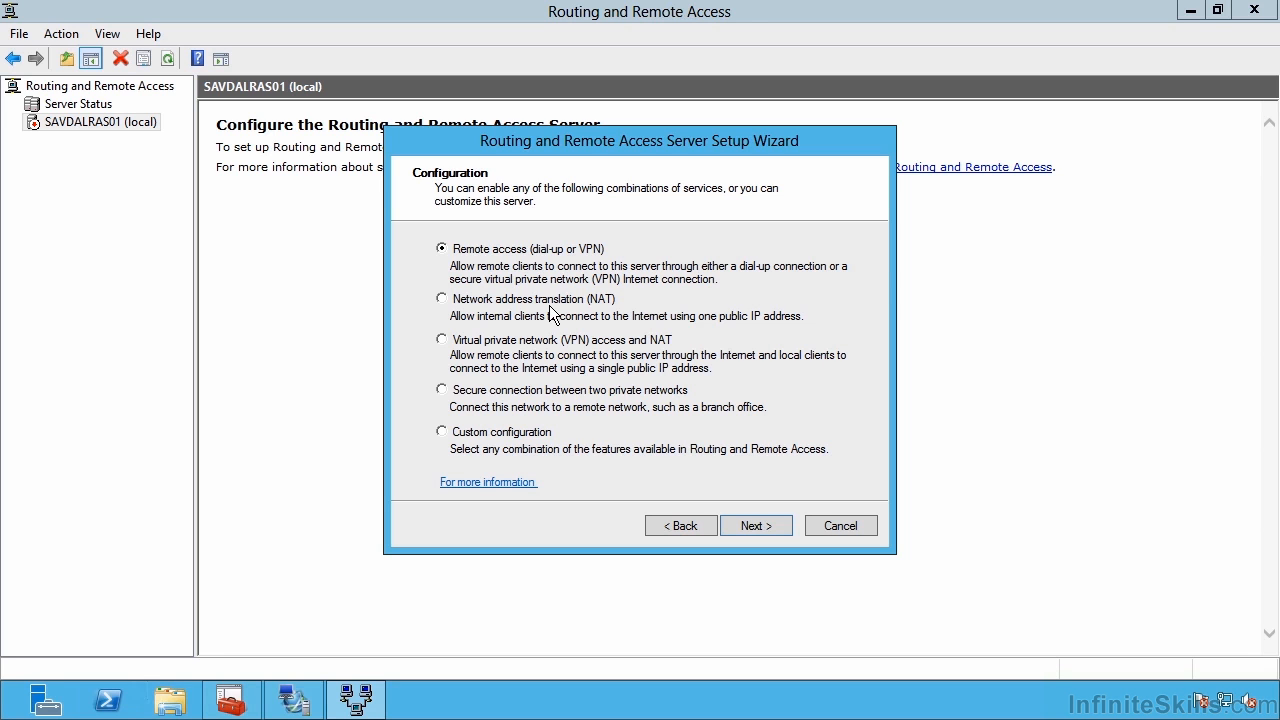
# Choose Remote access (dial-up or VPN) with VPN ticked, advancing to the VPN Connection page.
pyautogui.click(449, 339)
pyautogui.click(514, 392)
pyautogui.click(764, 524)
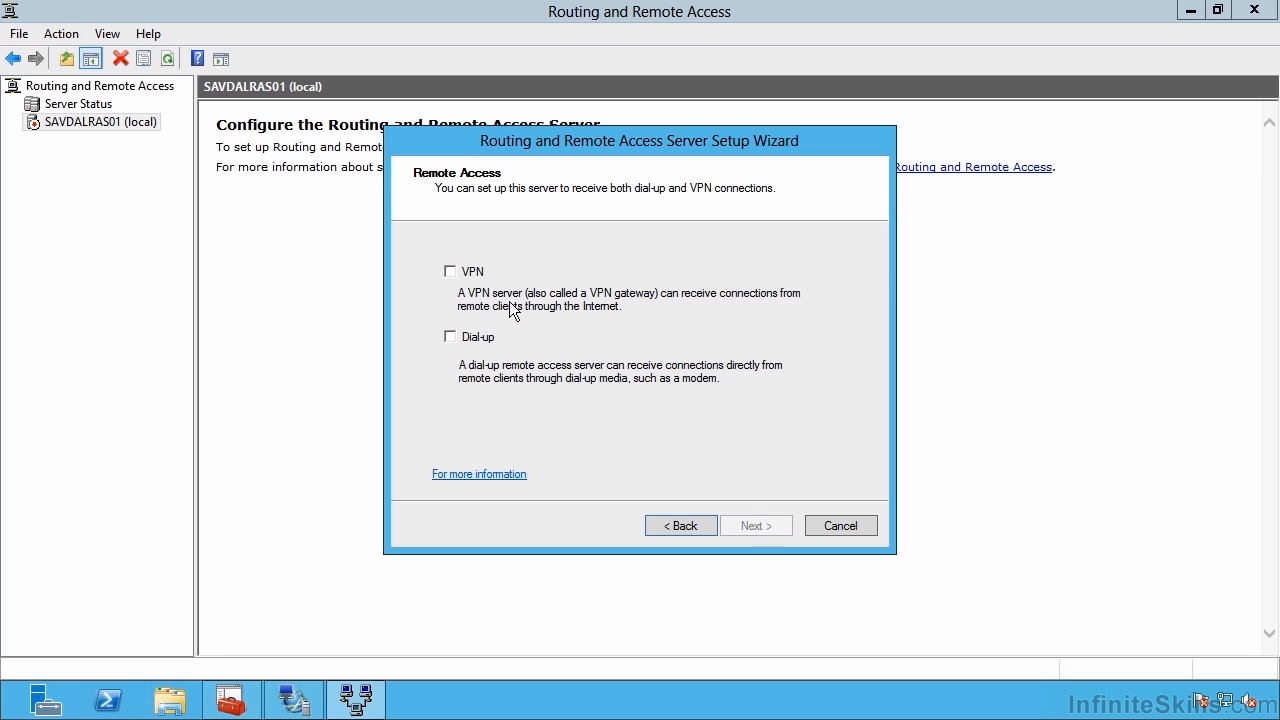
pyautogui.click(451, 273)
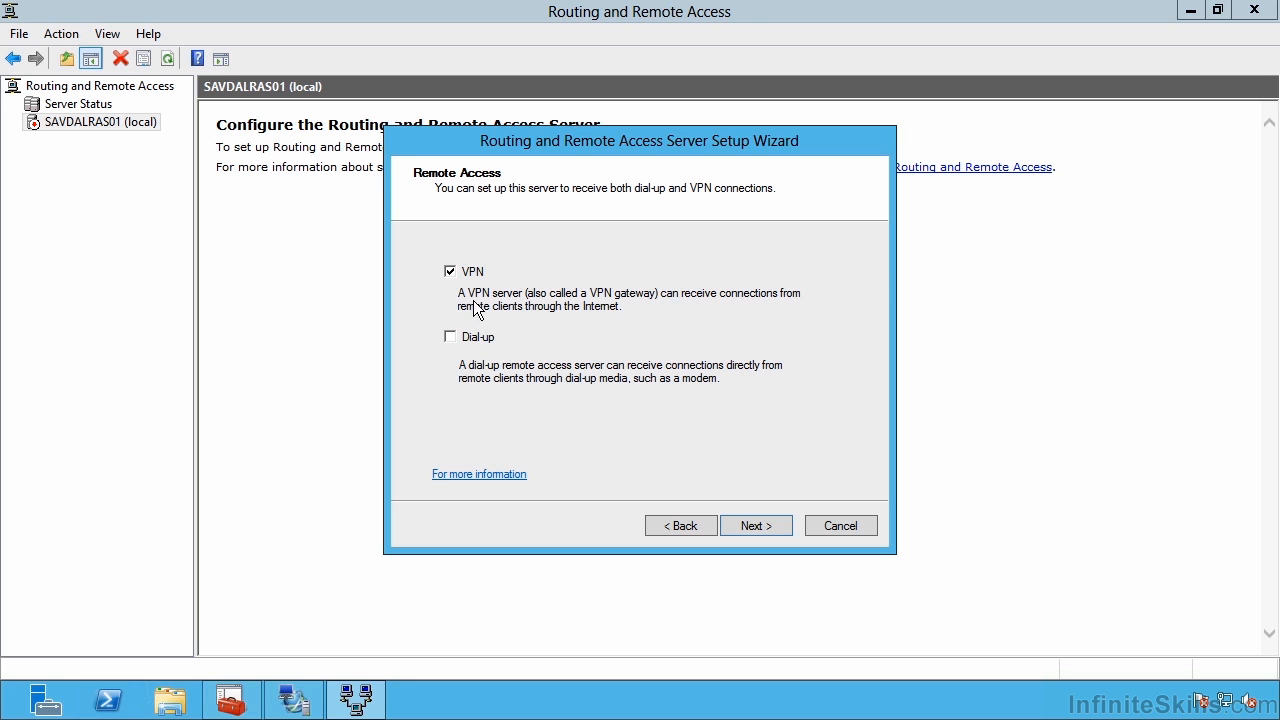
pyautogui.click(760, 526)
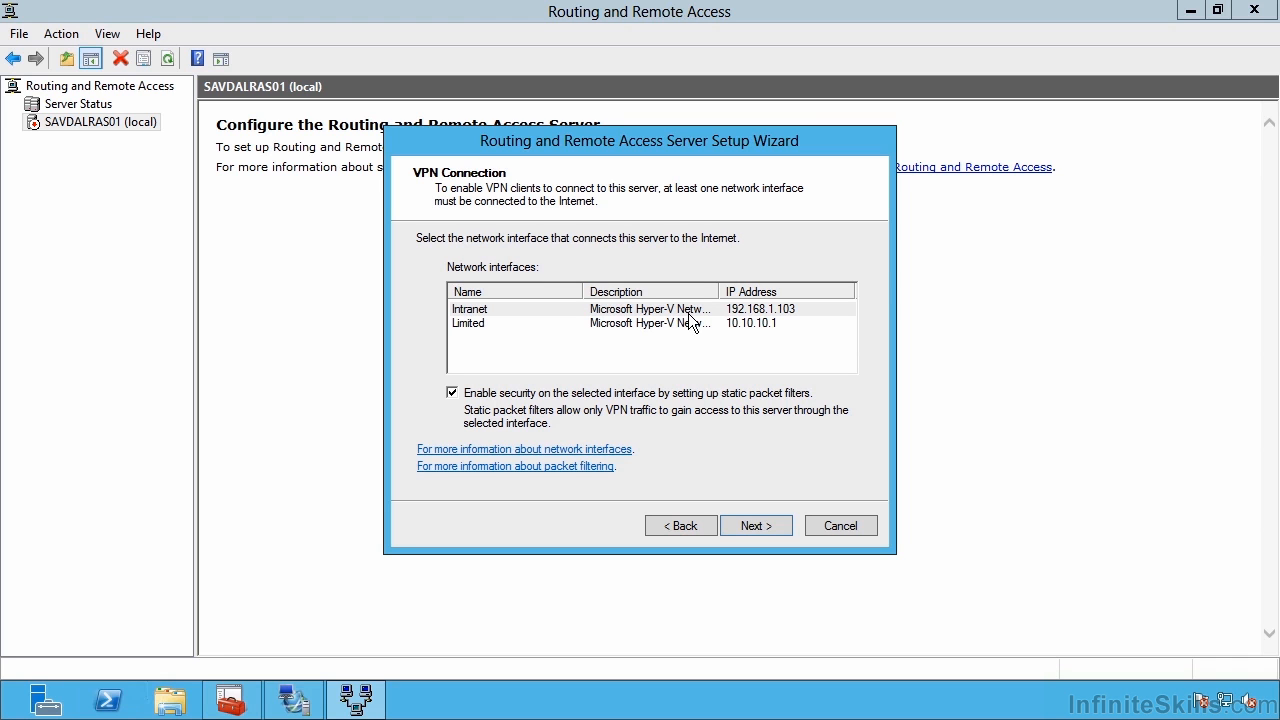
# Use the Limited interface (10.10.10.1) as the Internet connection, keeping static packet filters enabled.
pyautogui.click(481, 326)
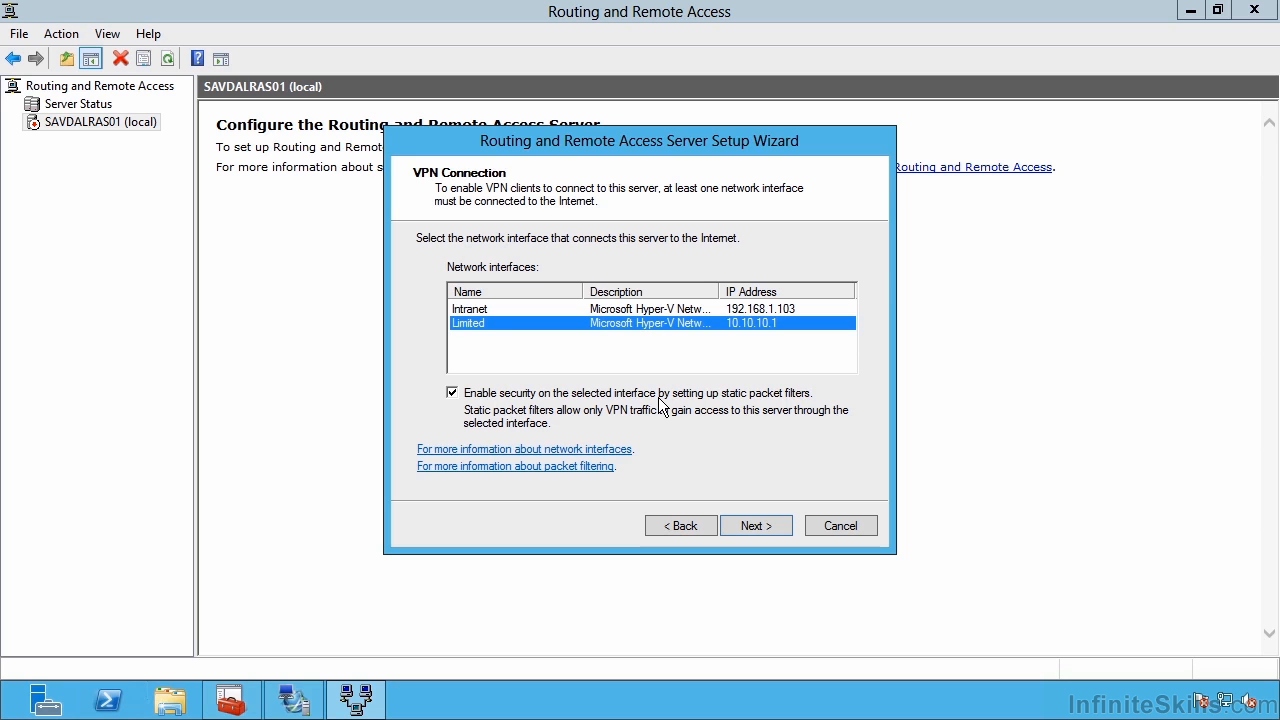
pyautogui.press('Return')
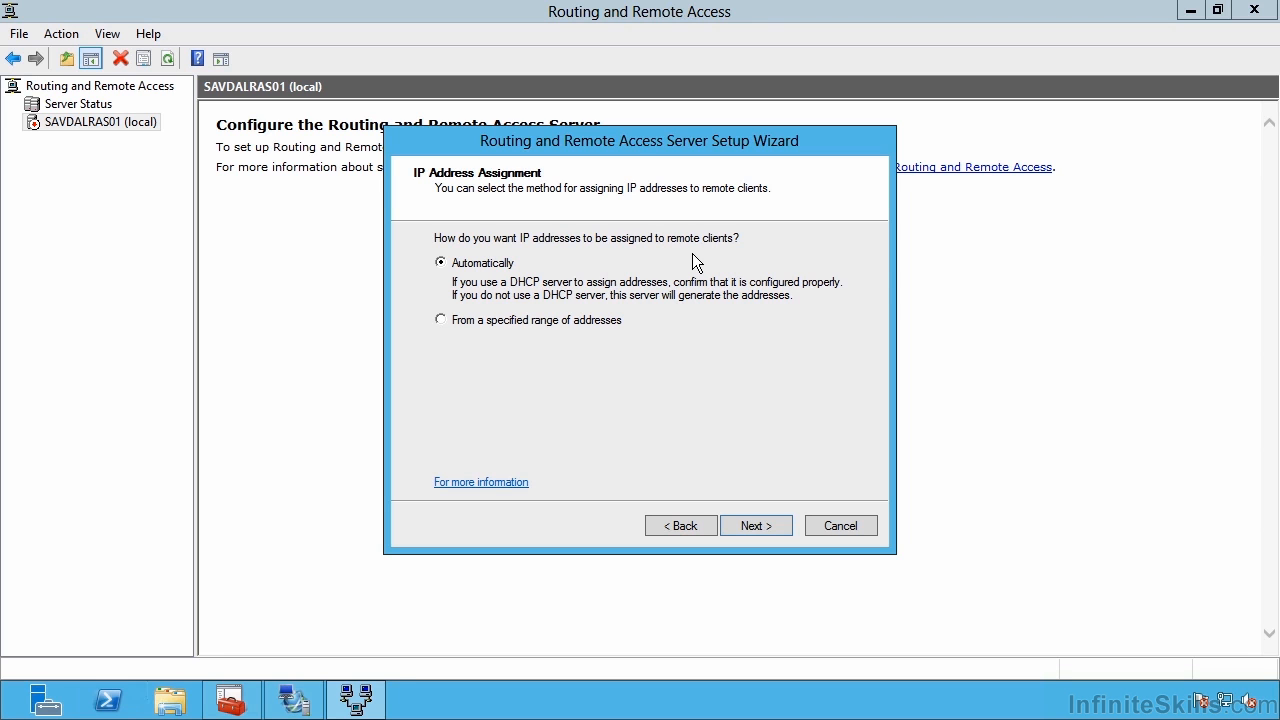
# Assign client addresses automatically and authenticate locally instead of through RADIUS.
pyautogui.click(553, 320)
pyautogui.click(489, 263)
pyautogui.click(760, 527)
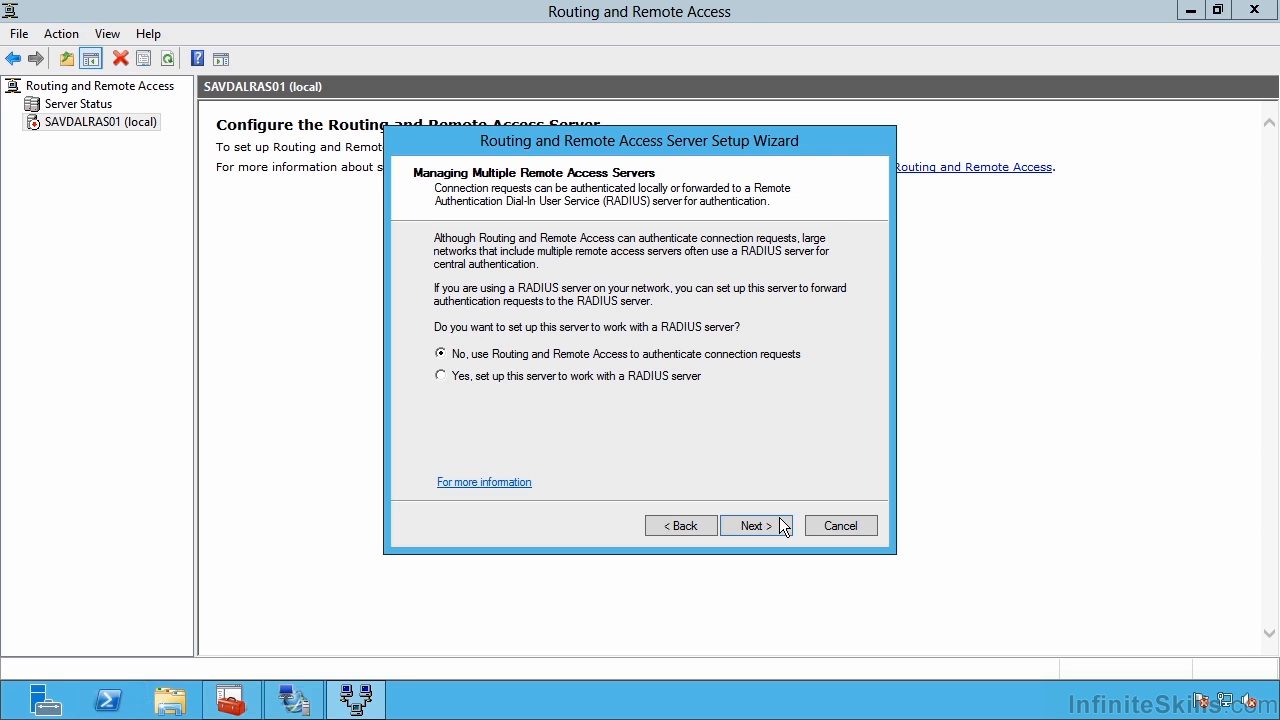
pyautogui.click(783, 526)
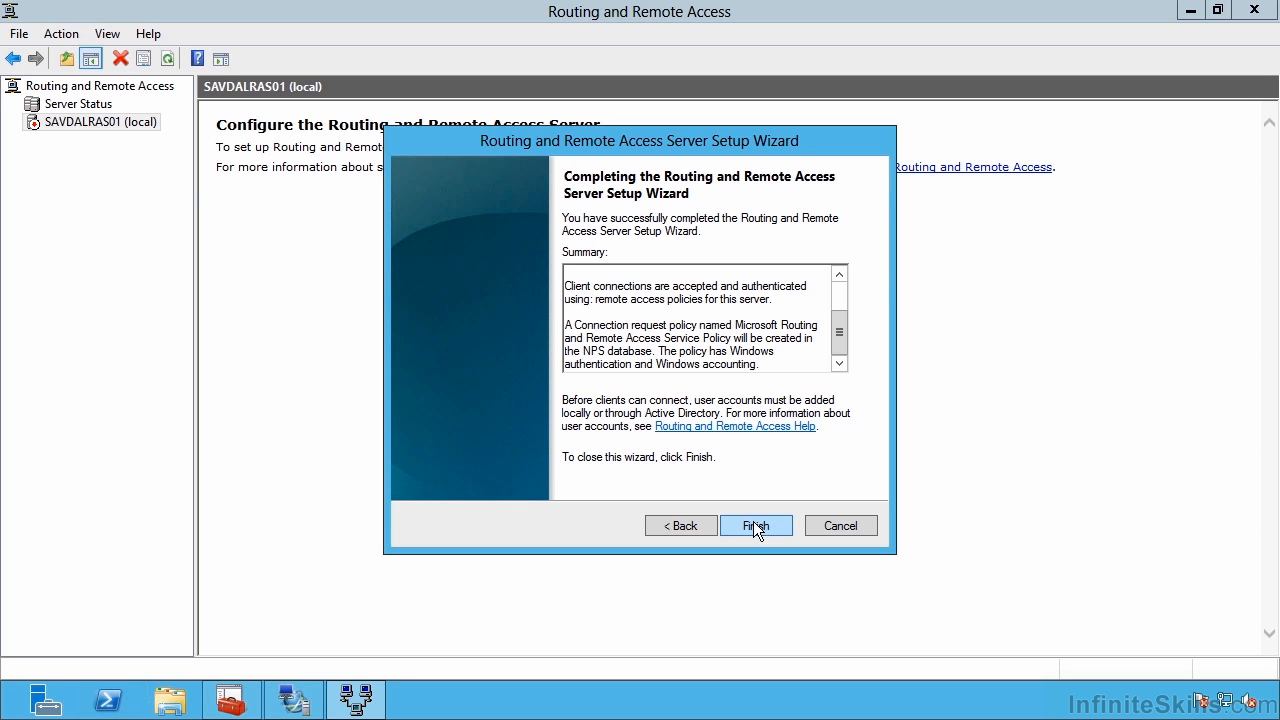
# Finish the wizard and review the Network Interfaces, Ports and Remote Access Clients nodes.
pyautogui.click(755, 526)
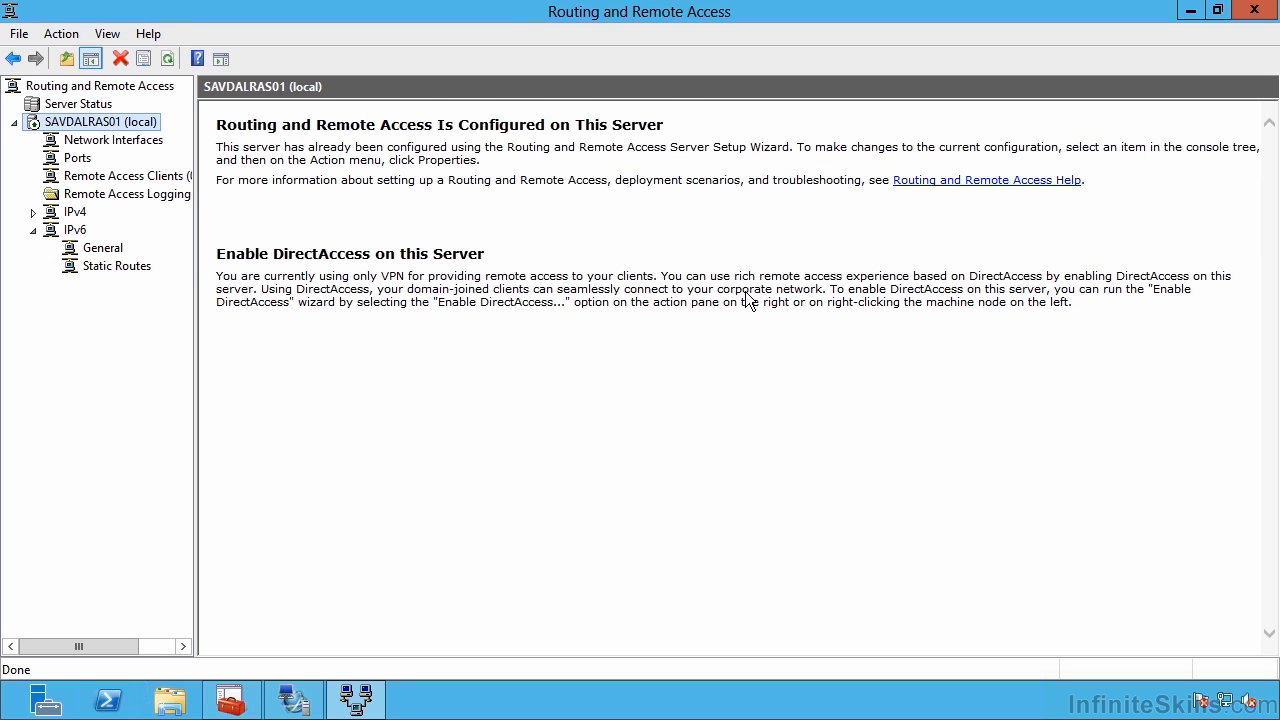
pyautogui.click(112, 142)
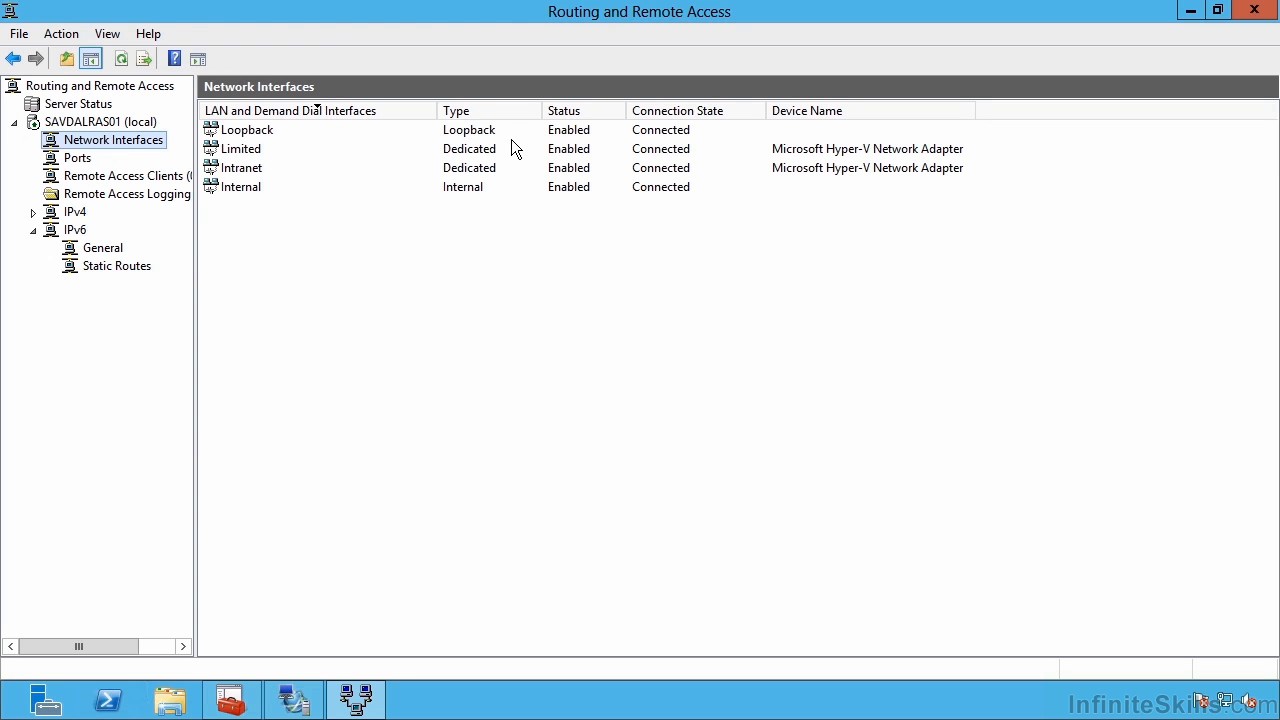
pyautogui.click(80, 163)
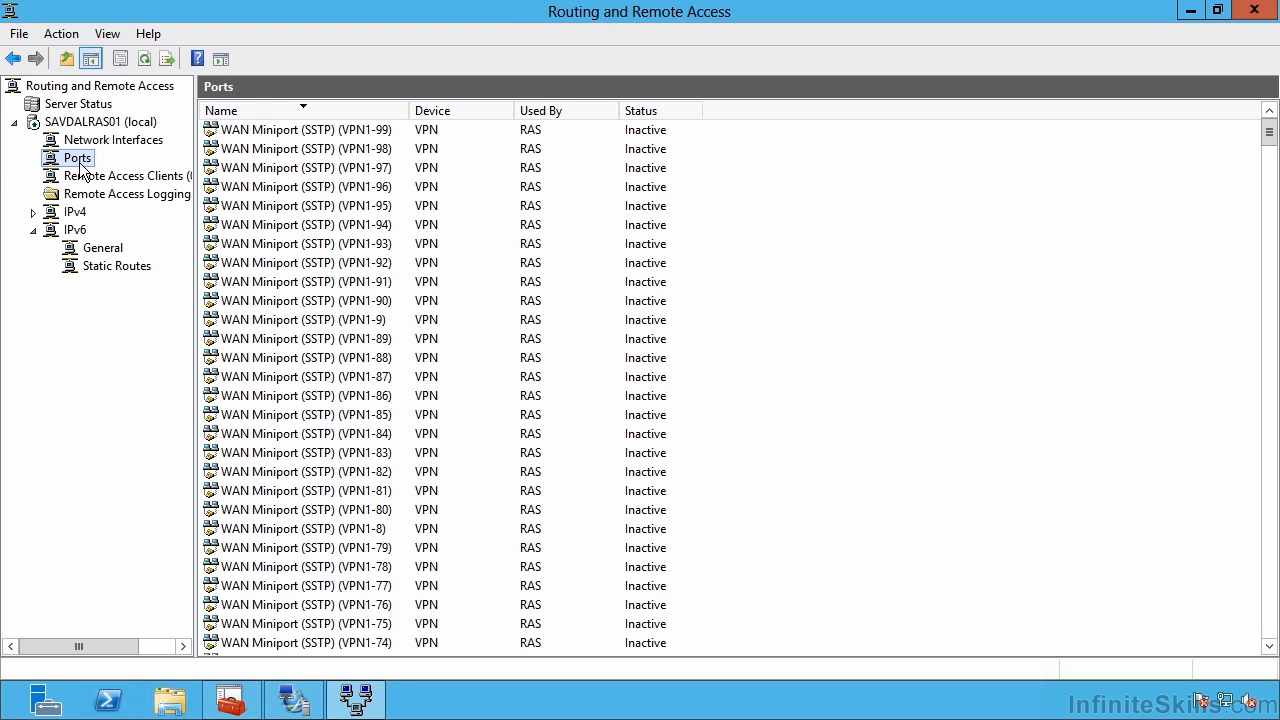
pyautogui.click(82, 175)
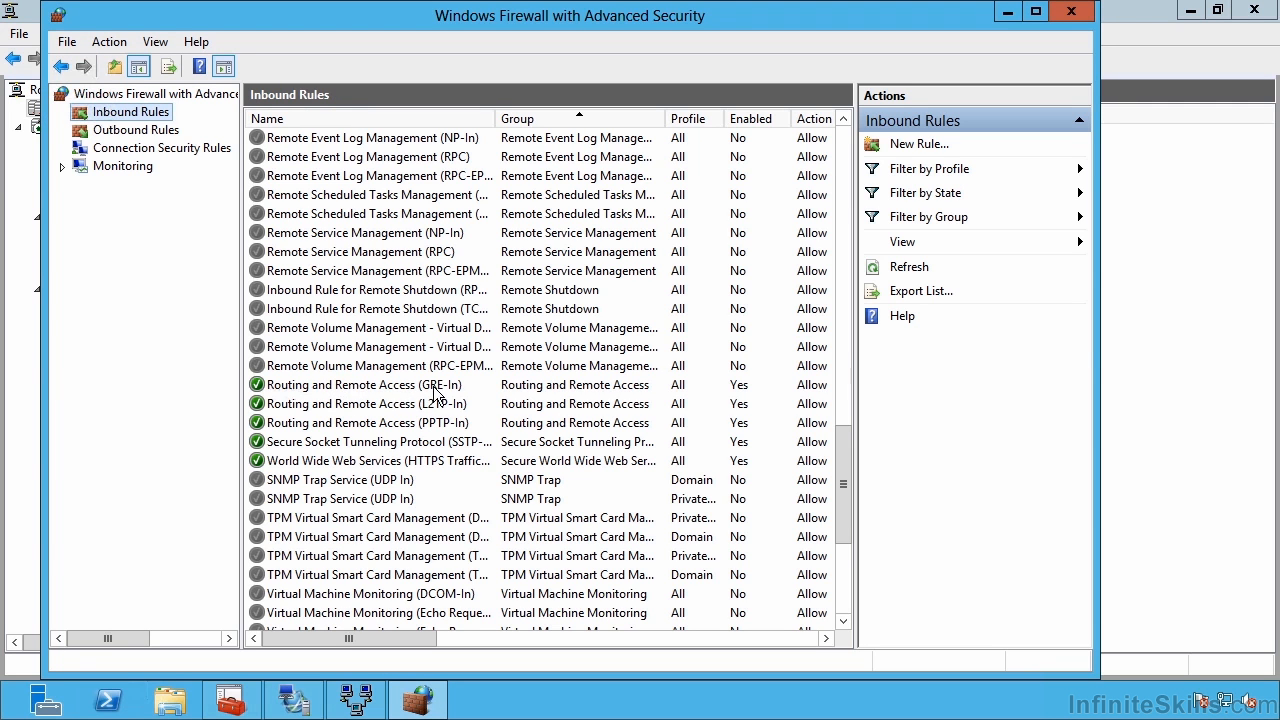
# Verify the GRE, L2TP, PPTP and SSTP inbound rules are enabled, then close the firewall console.
pyautogui.click(440, 386)
pyautogui.click(465, 404)
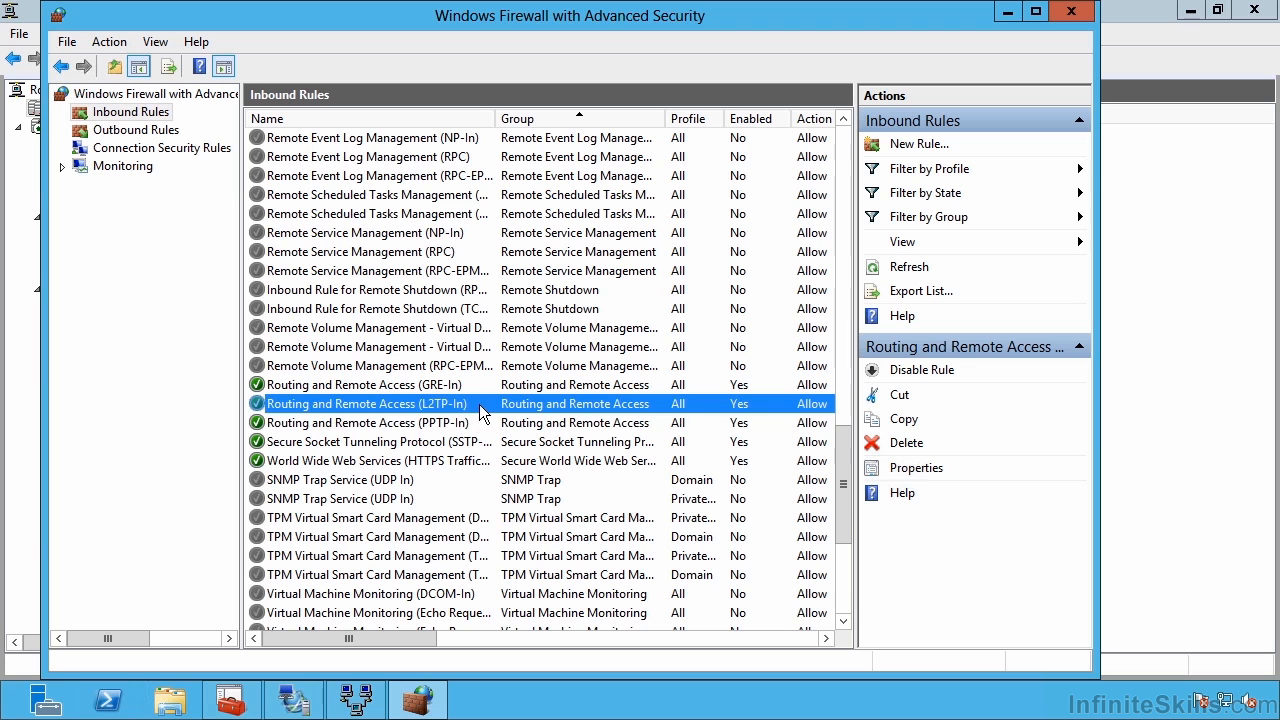
pyautogui.click(441, 423)
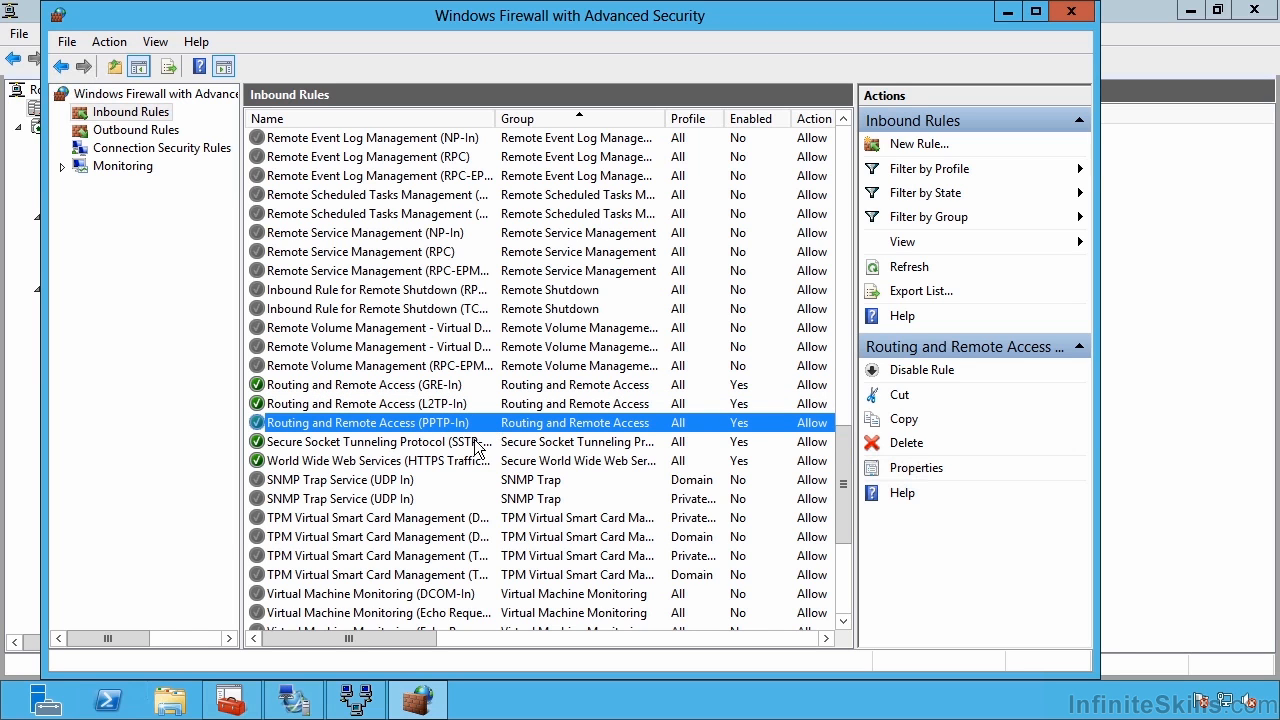
pyautogui.click(476, 442)
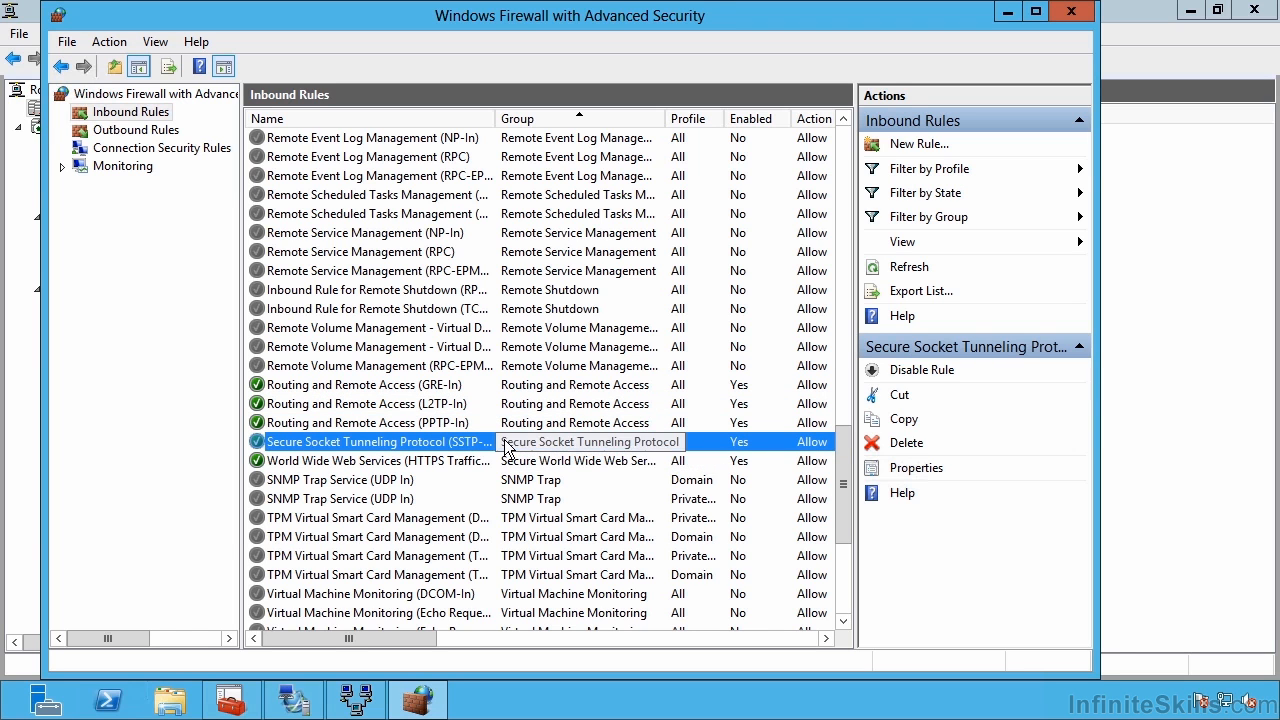
pyautogui.click(460, 423)
pyautogui.click(452, 404)
pyautogui.click(450, 385)
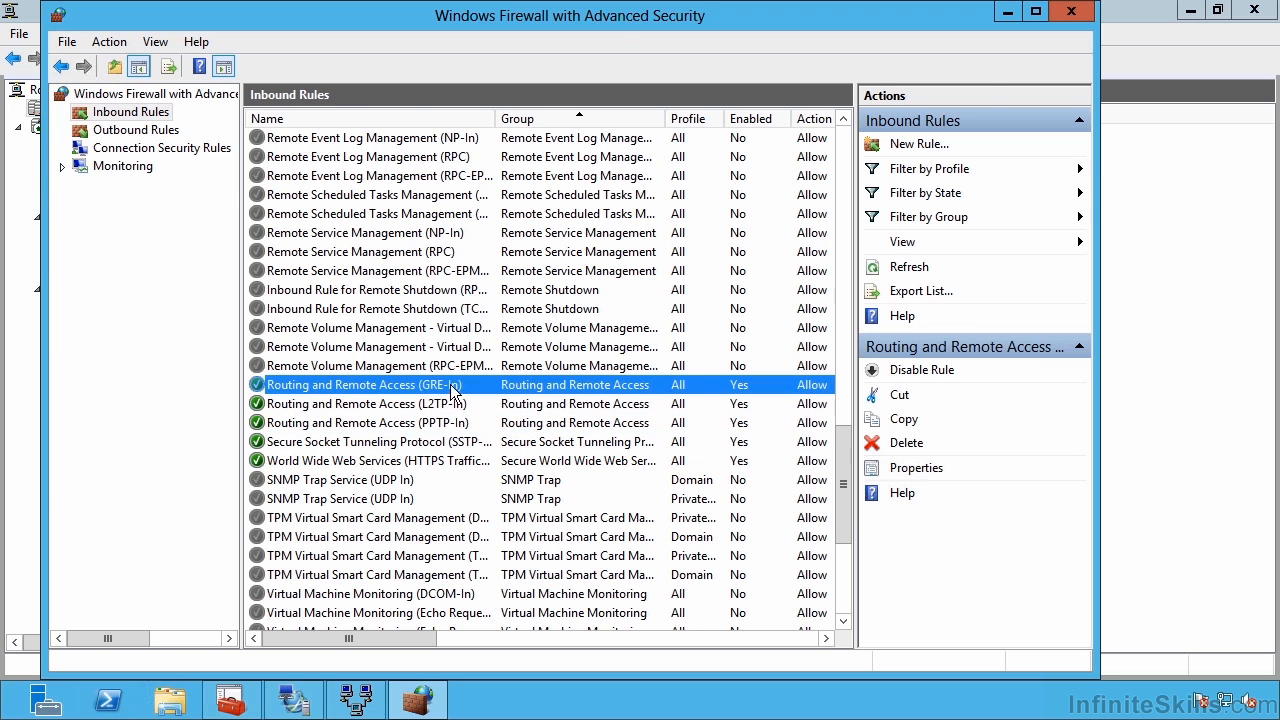
pyautogui.click(1069, 12)
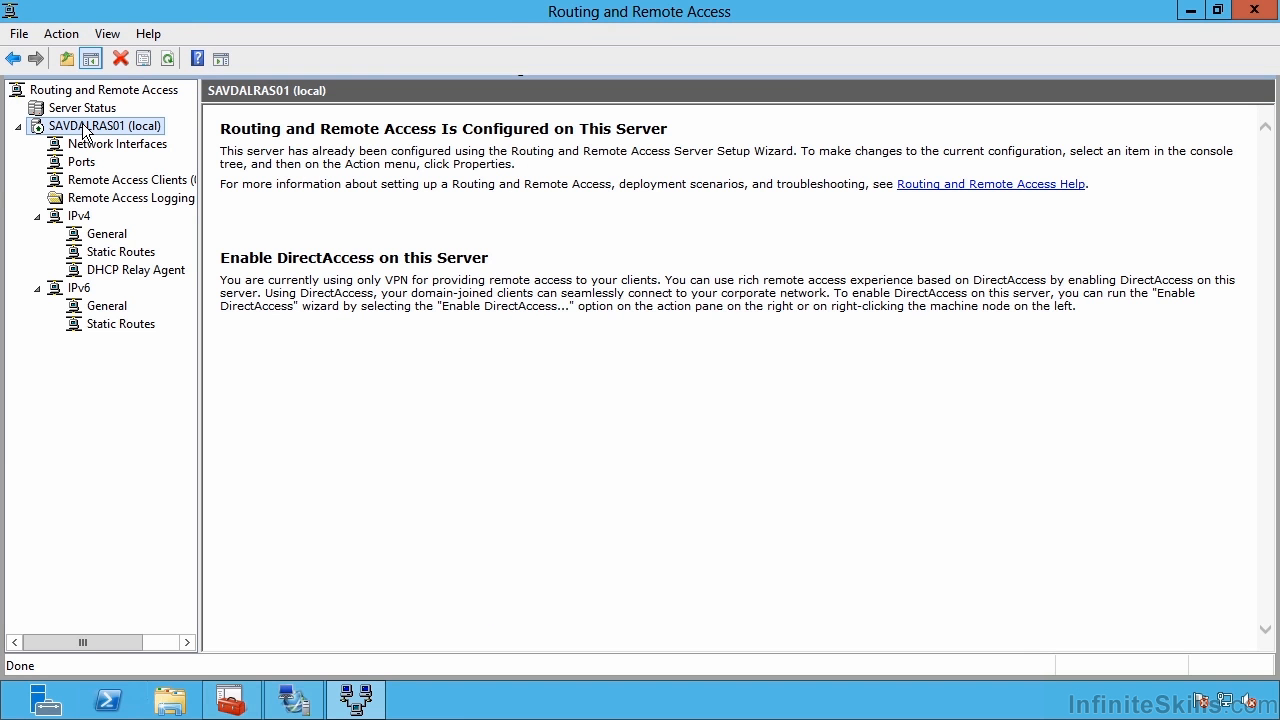
# In SAVDALRAS01's Security properties, turn off EAP and bind SSTP to the SAVDALRAS01.savilltech.net certificate.
pyautogui.rightClick(83, 128)
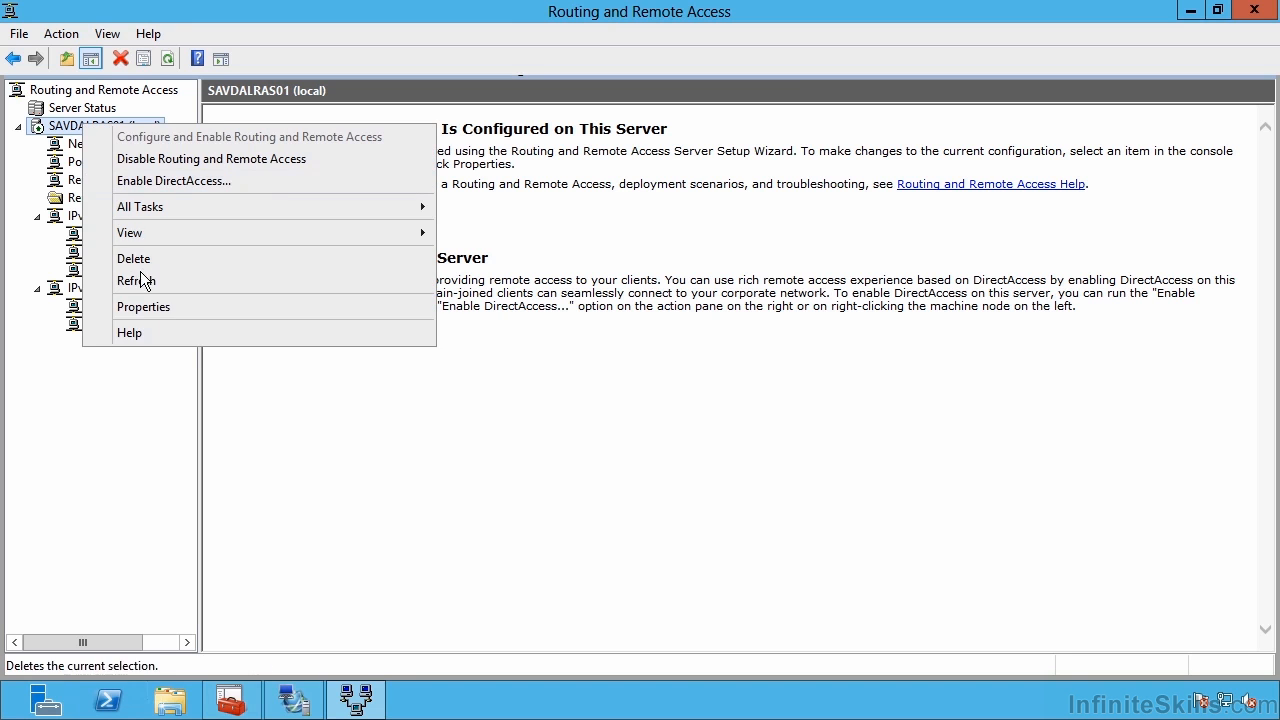
pyautogui.click(148, 307)
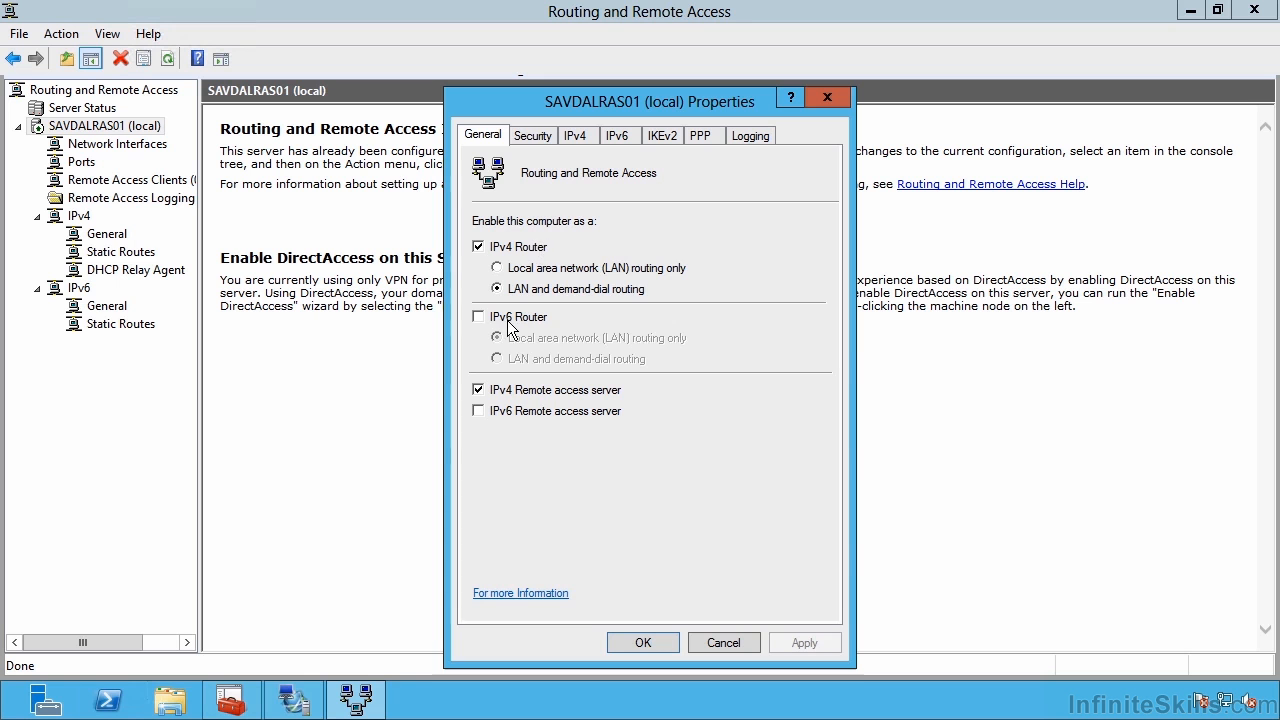
pyautogui.click(531, 139)
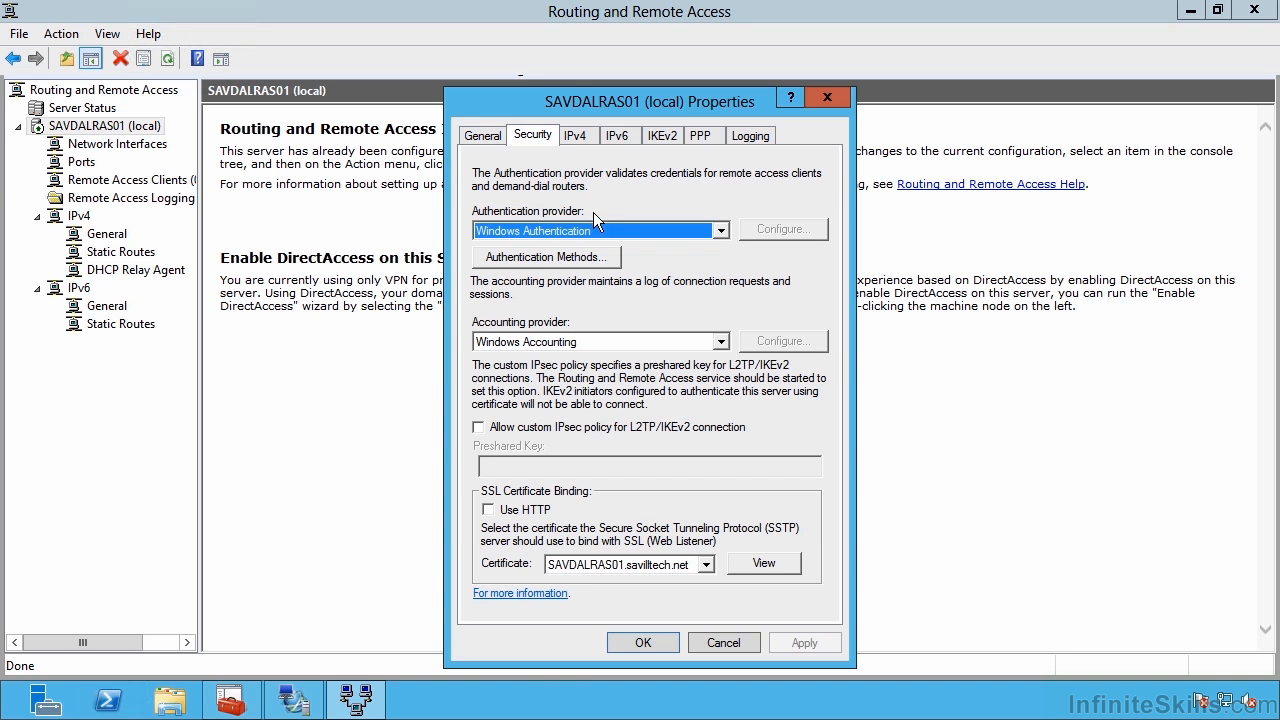
pyautogui.click(588, 258)
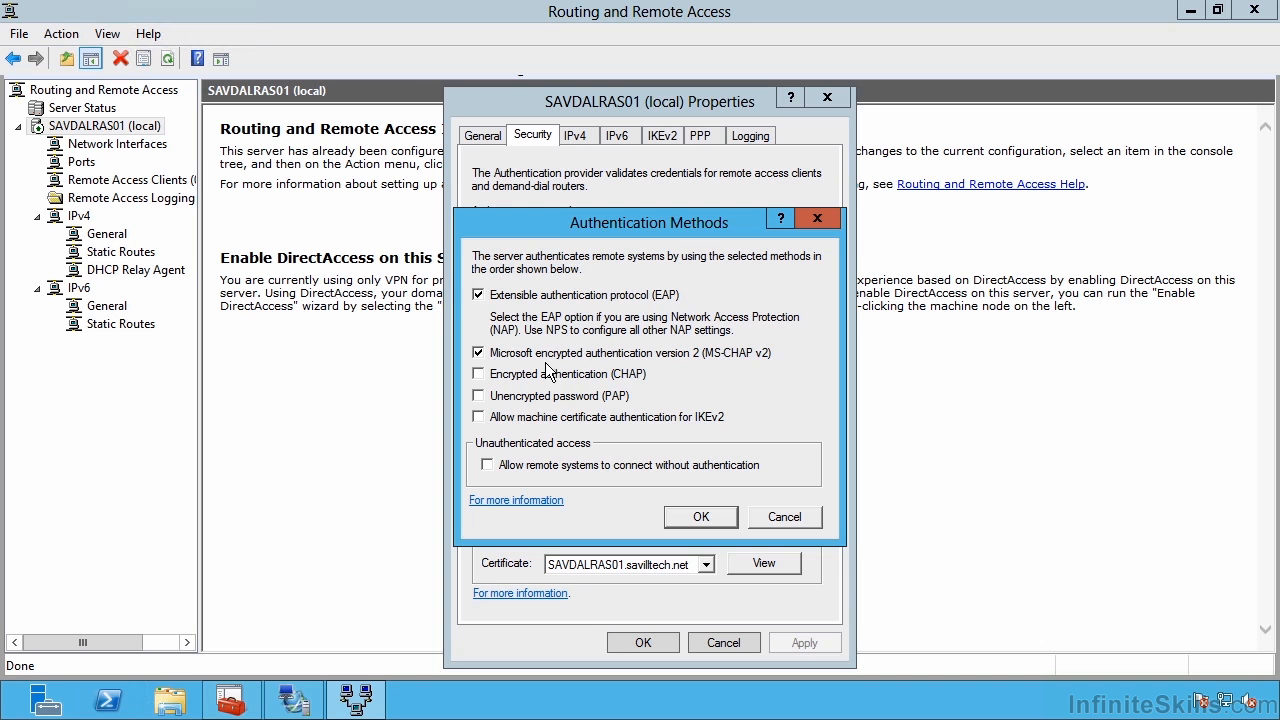
pyautogui.click(478, 297)
pyautogui.click(701, 516)
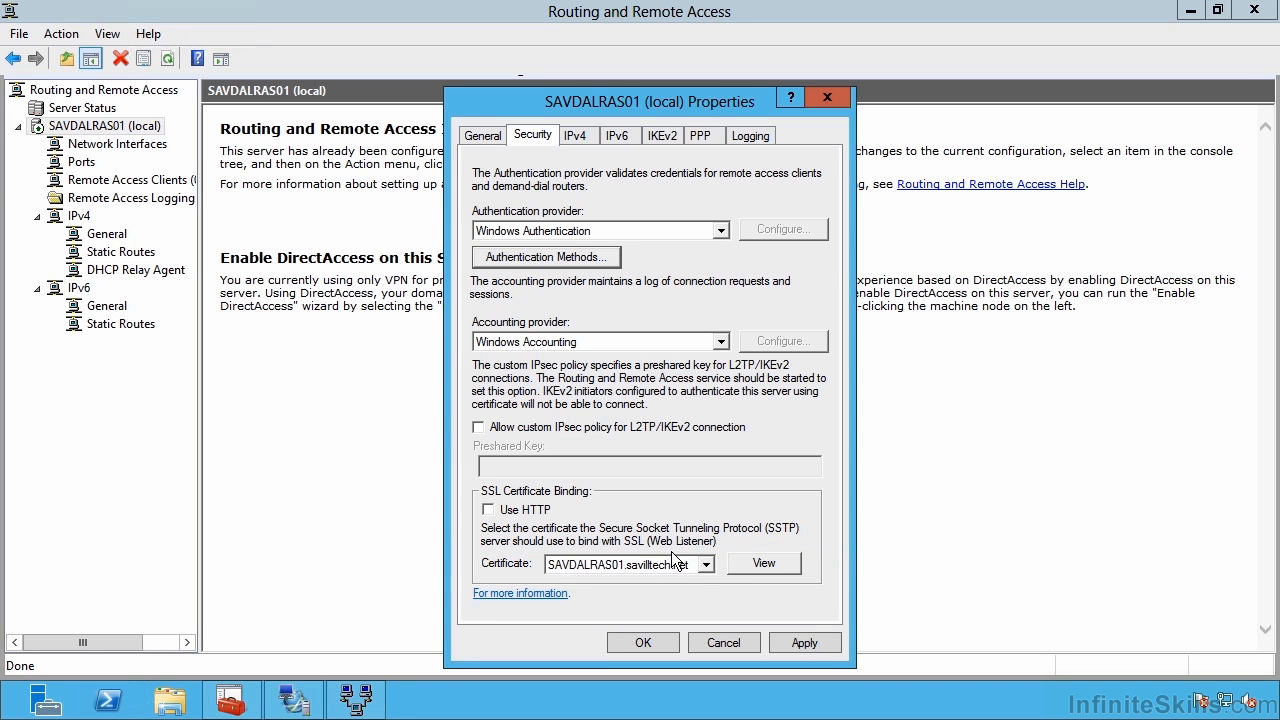
pyautogui.click(706, 565)
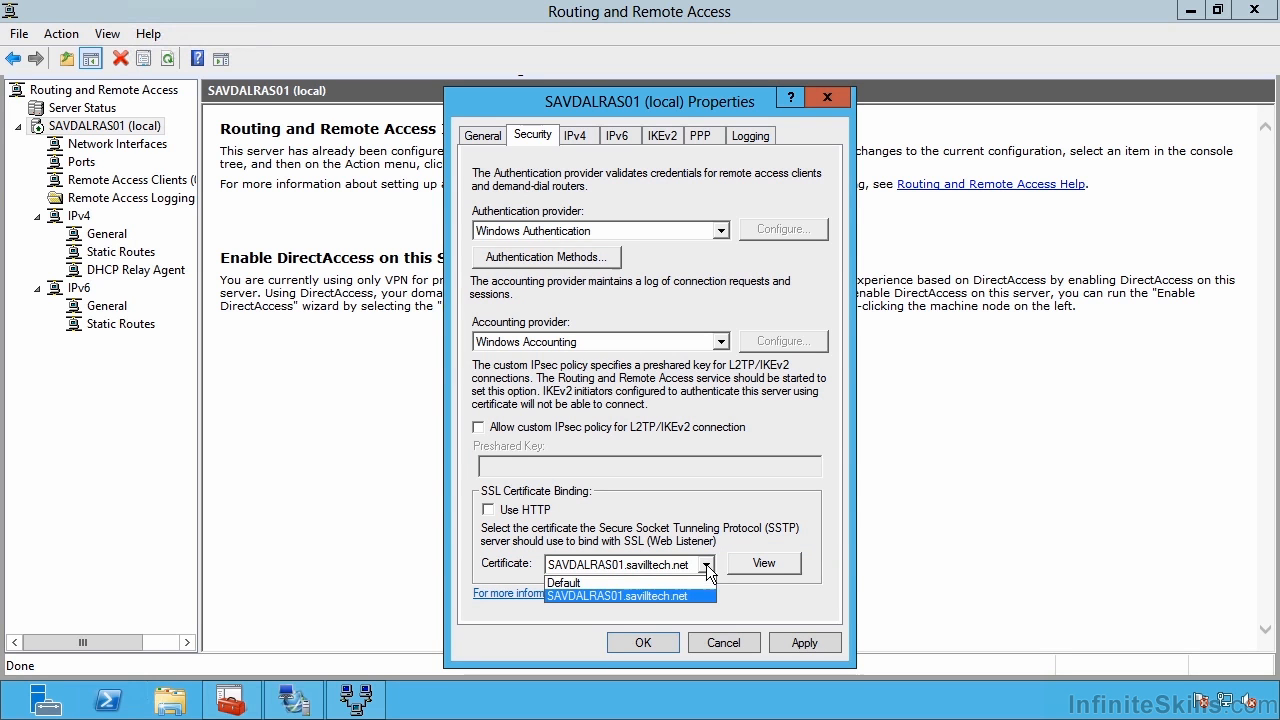
pyautogui.click(607, 594)
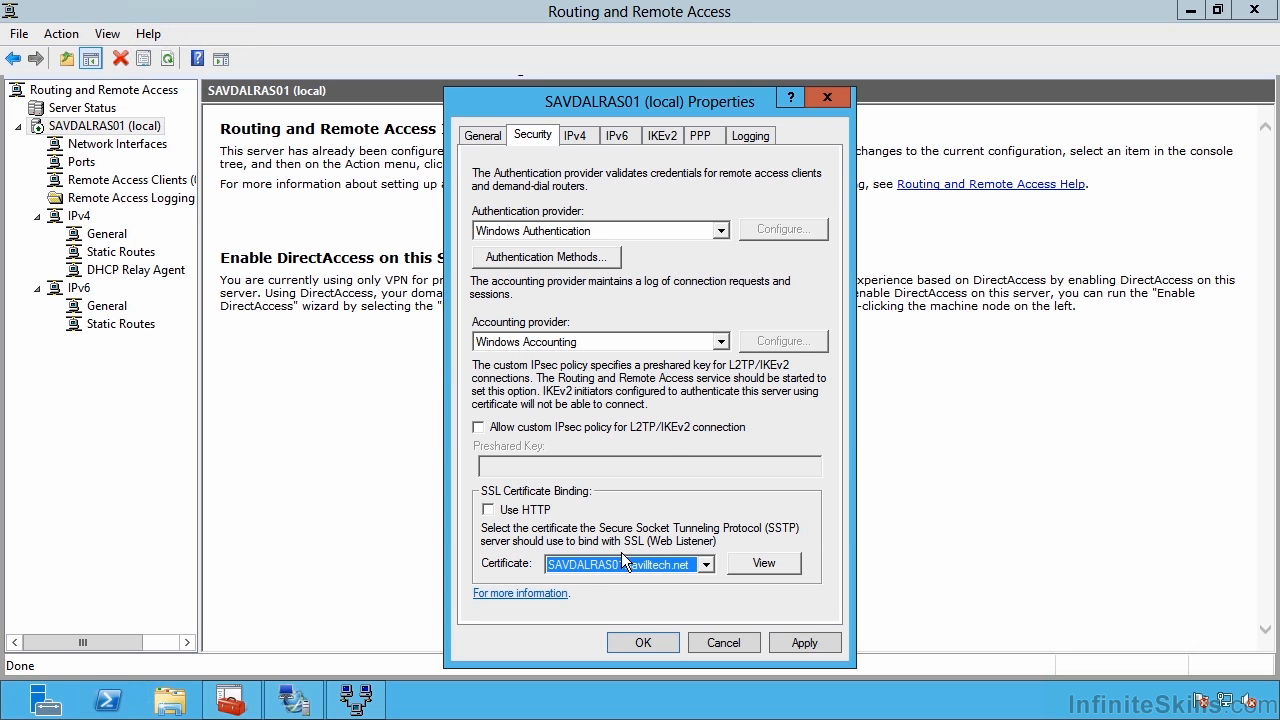
# Review the IPv4, IPv6, IKEv2, PPP and Logging settings, apply, and accept the router restart.
pyautogui.click(585, 138)
pyautogui.click(621, 135)
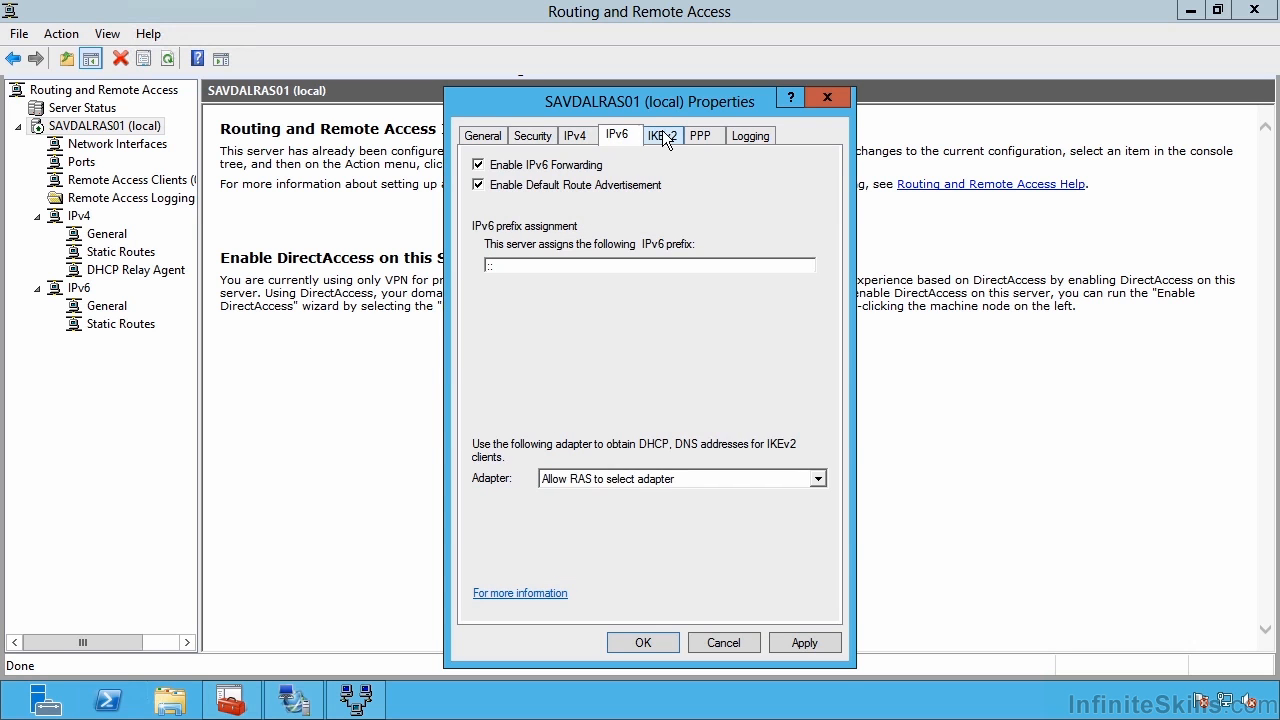
pyautogui.click(661, 135)
pyautogui.click(700, 135)
pyautogui.click(751, 135)
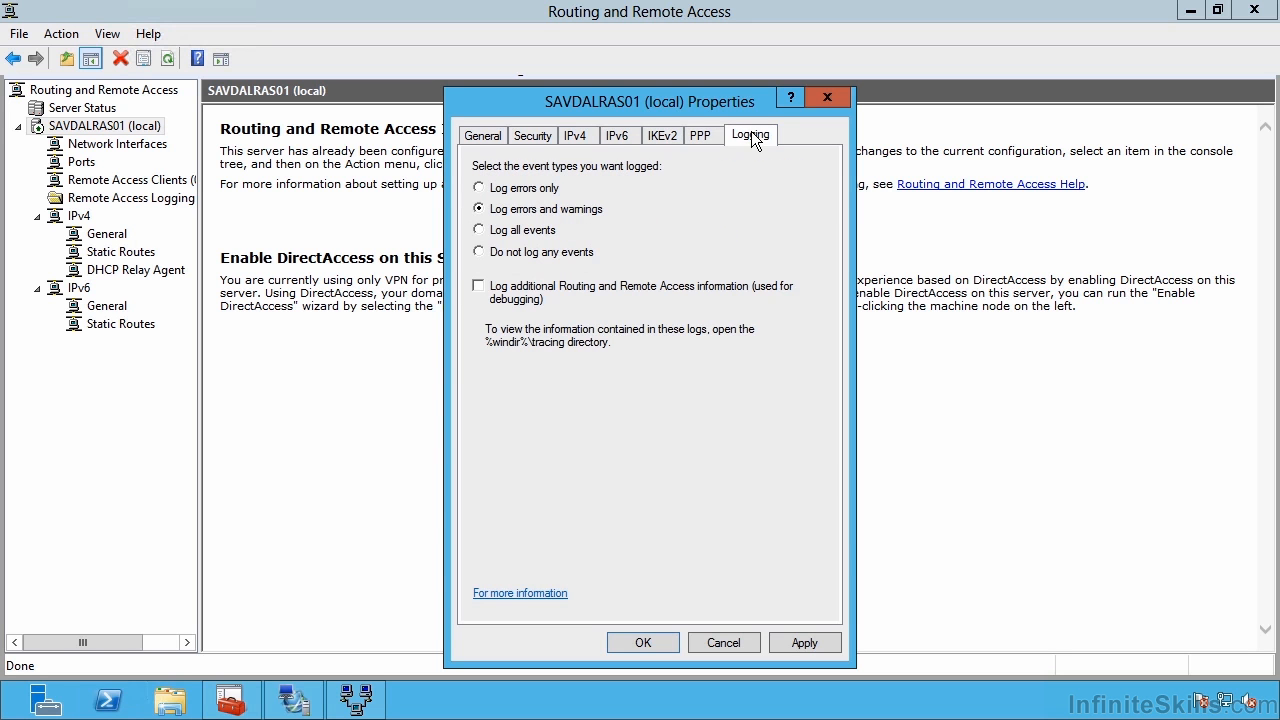
pyautogui.click(641, 643)
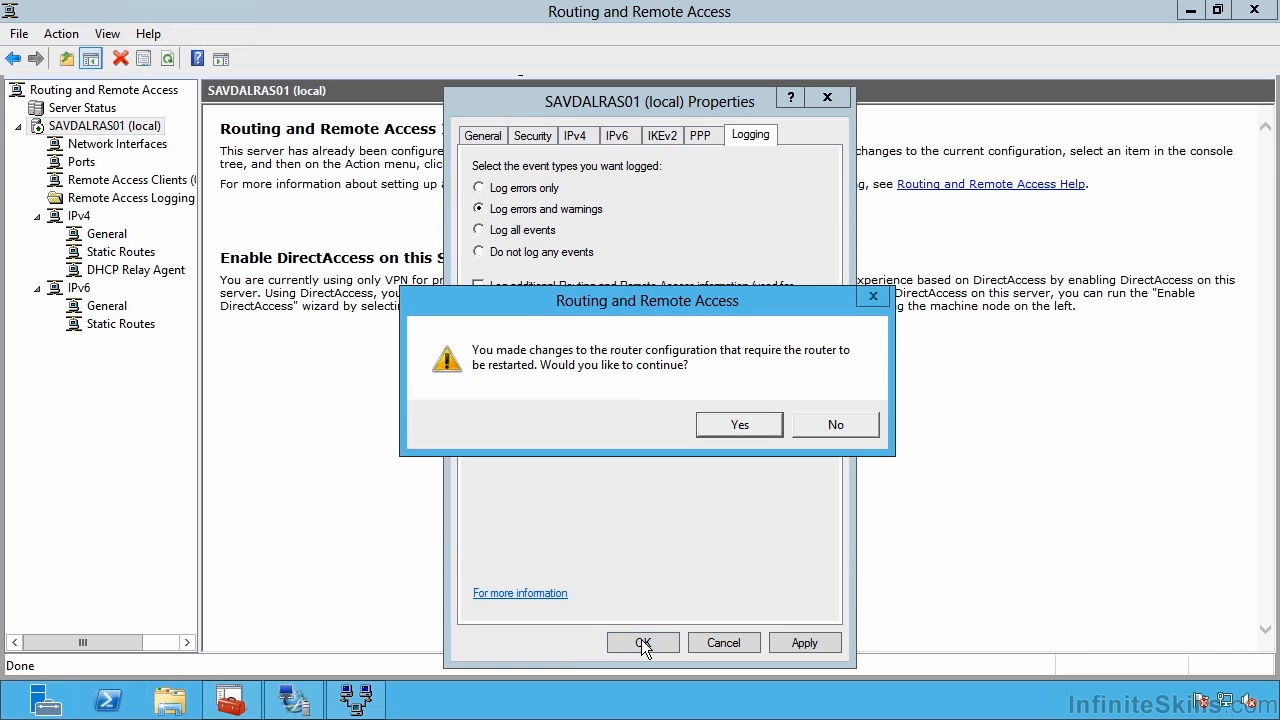
pyautogui.click(735, 422)
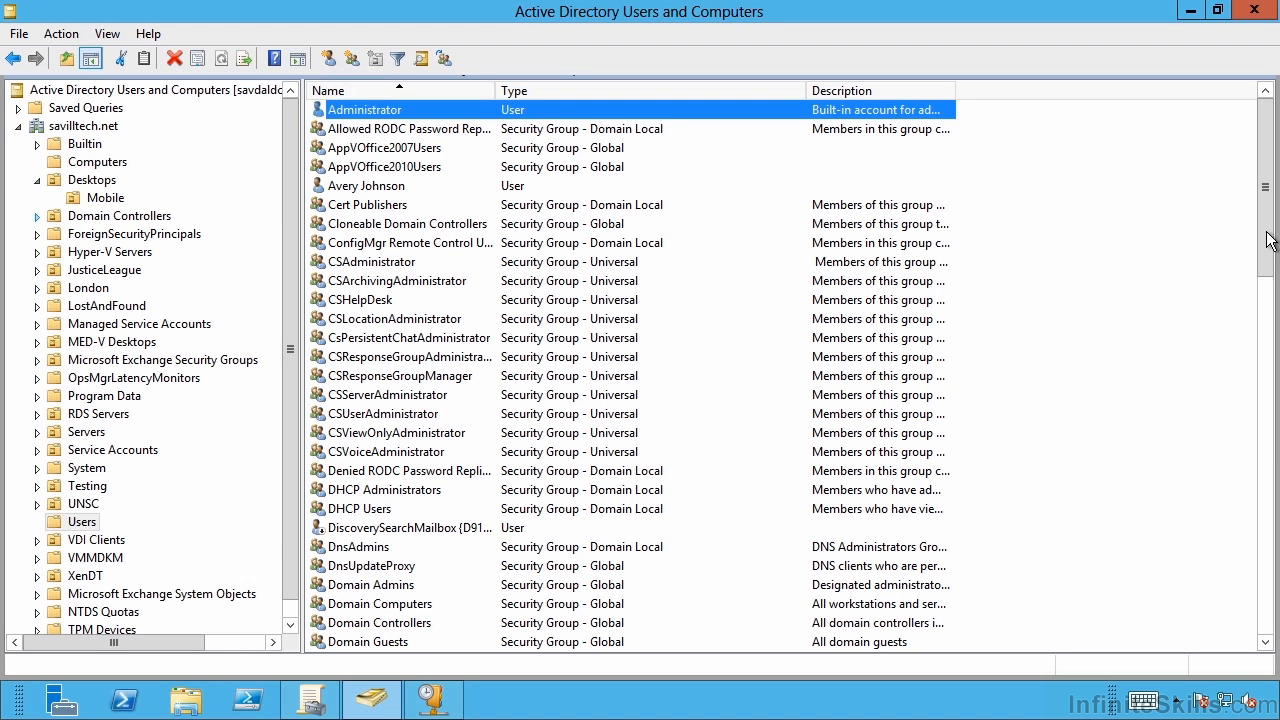
# Set the user account's Dial-in network access permission to Allow access.
pyautogui.click(1266, 372)
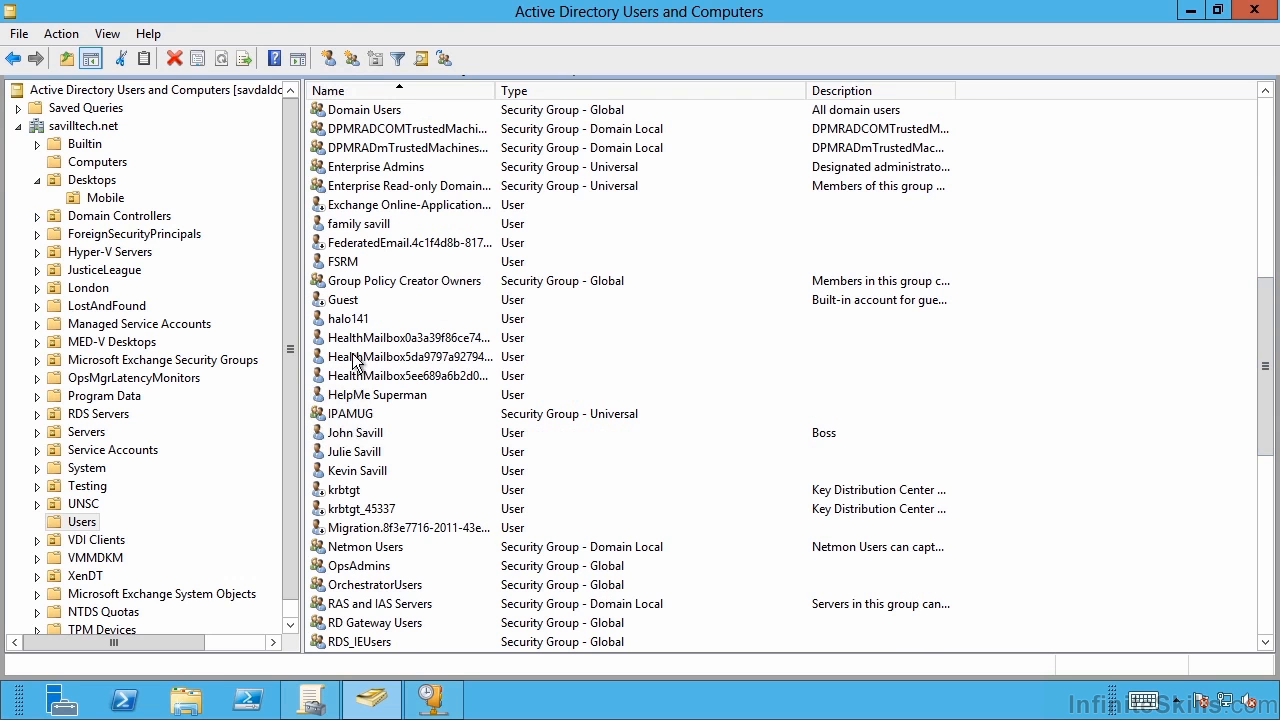
pyautogui.rightClick(356, 433)
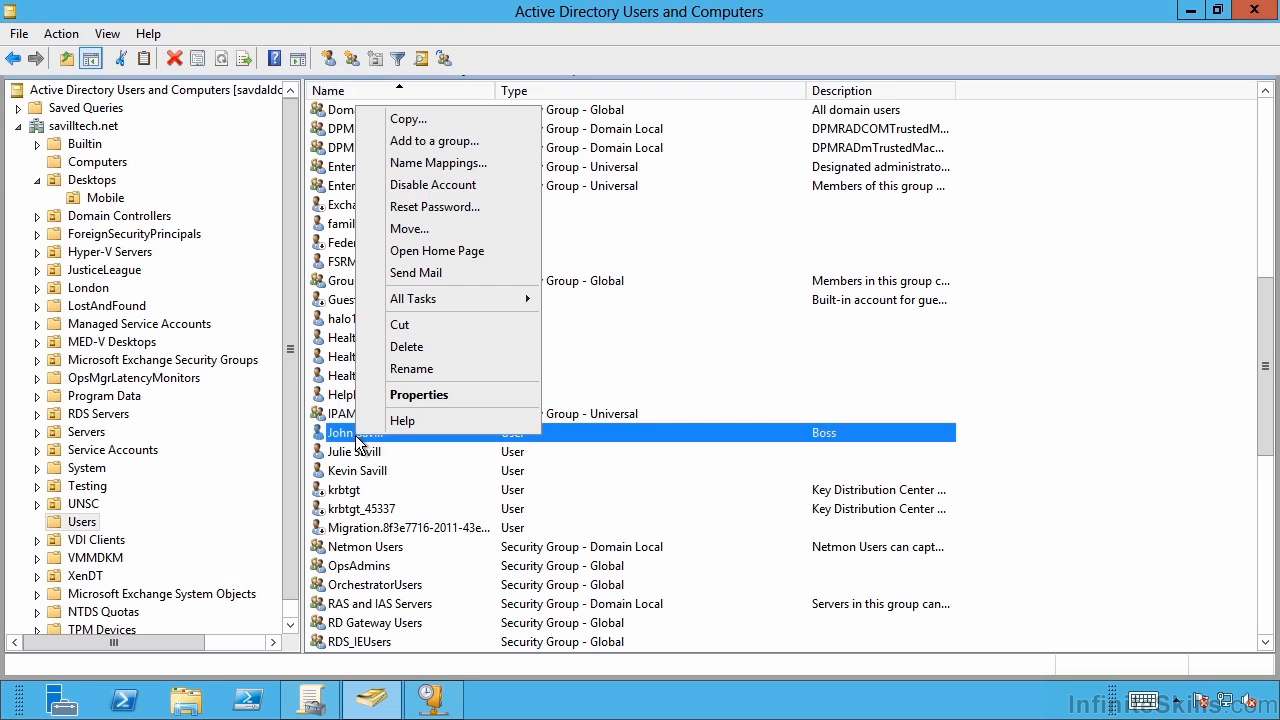
pyautogui.click(438, 394)
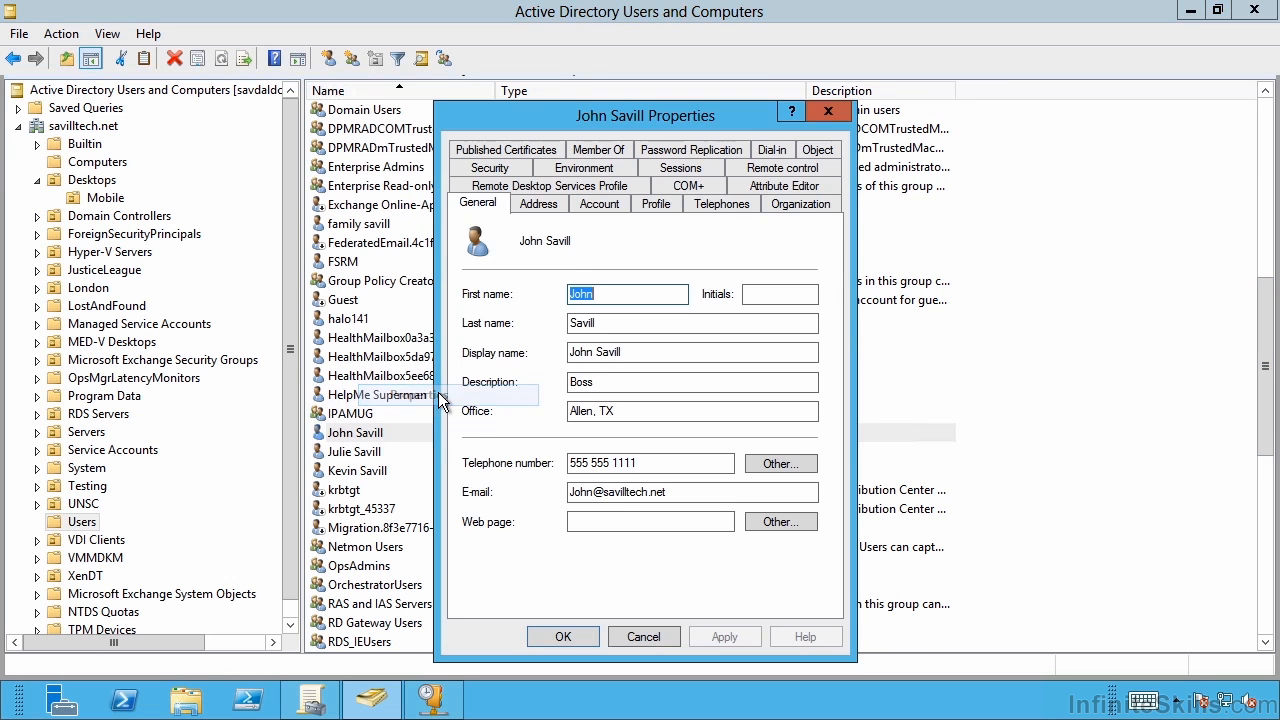
pyautogui.click(775, 151)
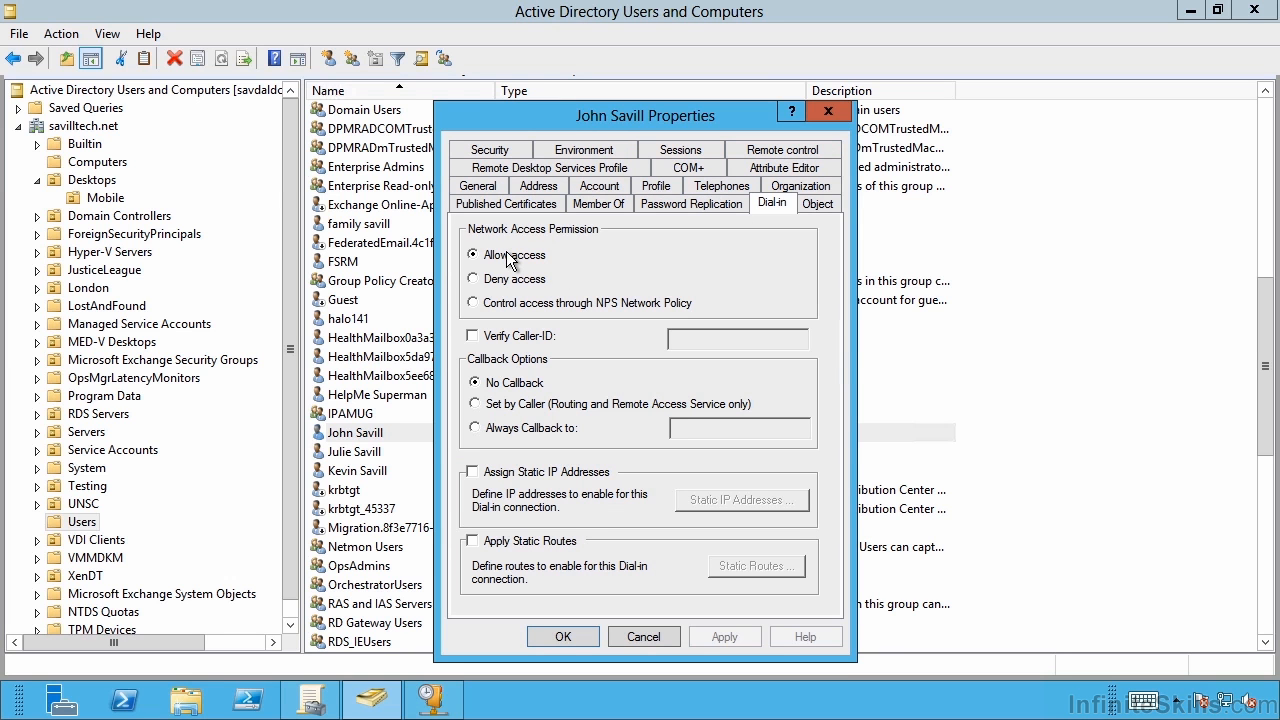
pyautogui.click(556, 634)
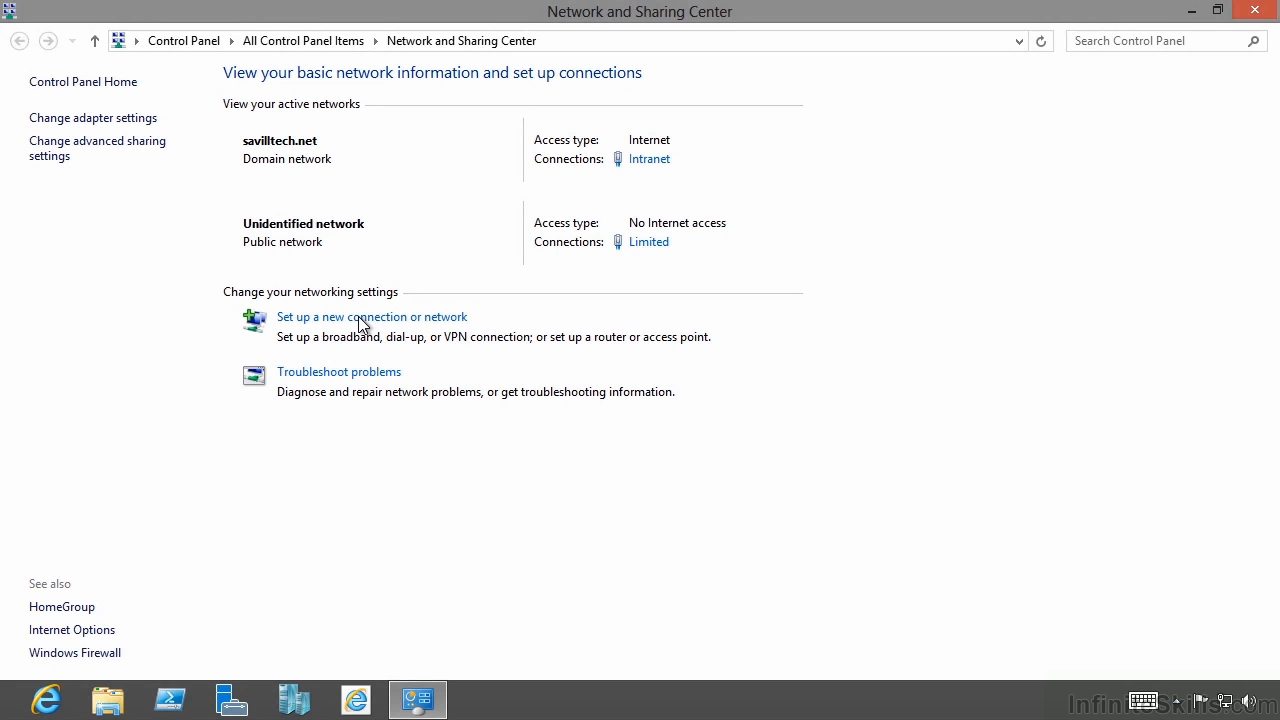
# Disable the Intranet adapter in Network Connections so only Limited remains connected.
pyautogui.click(127, 121)
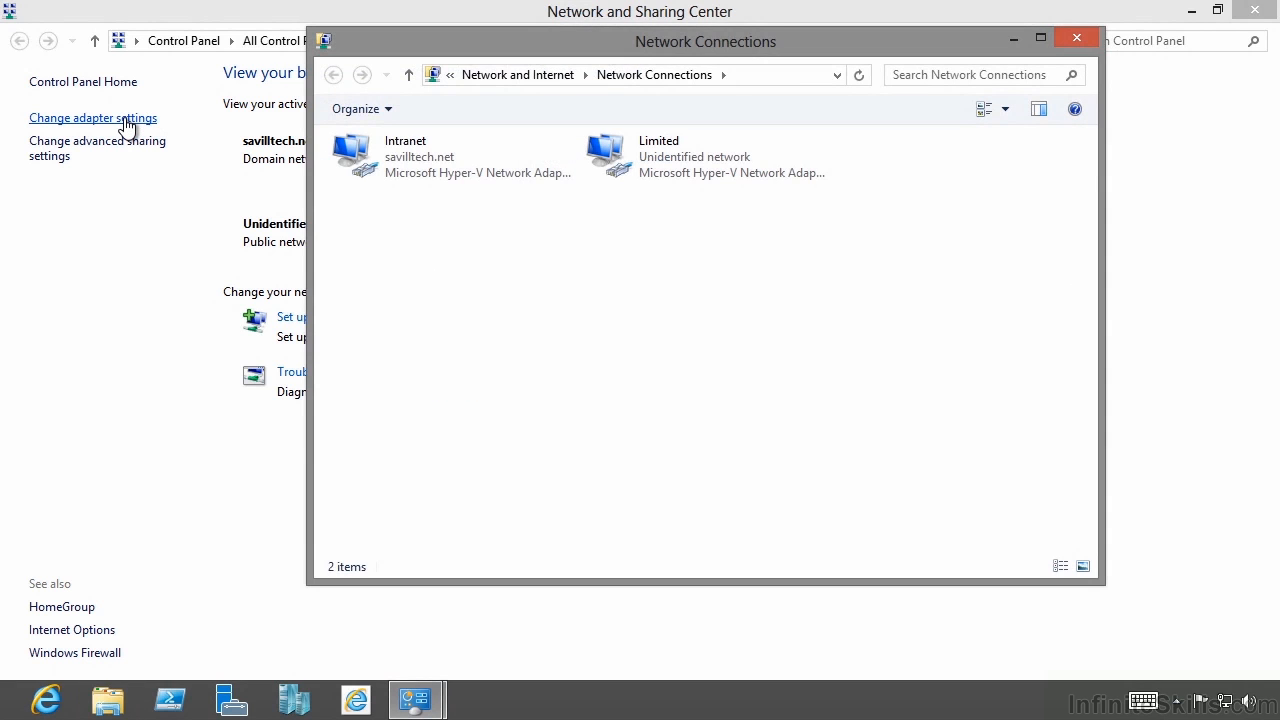
pyautogui.click(404, 148)
pyautogui.rightClick(404, 148)
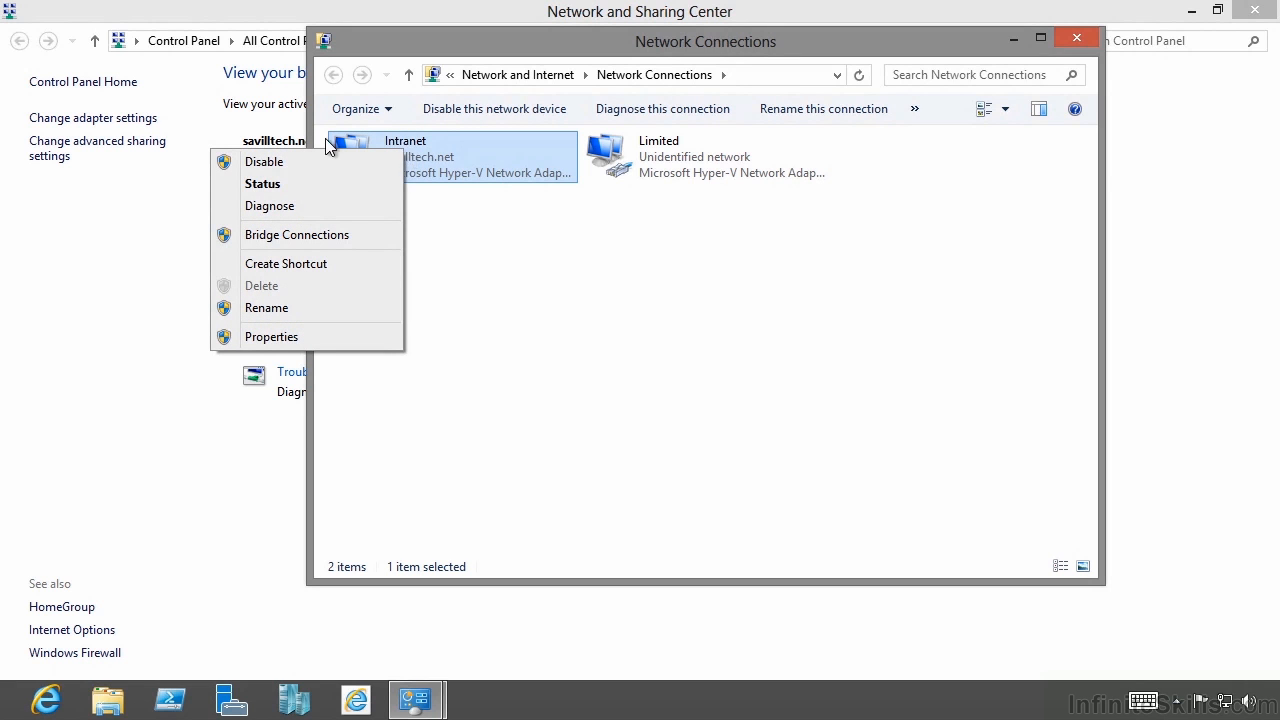
pyautogui.click(252, 161)
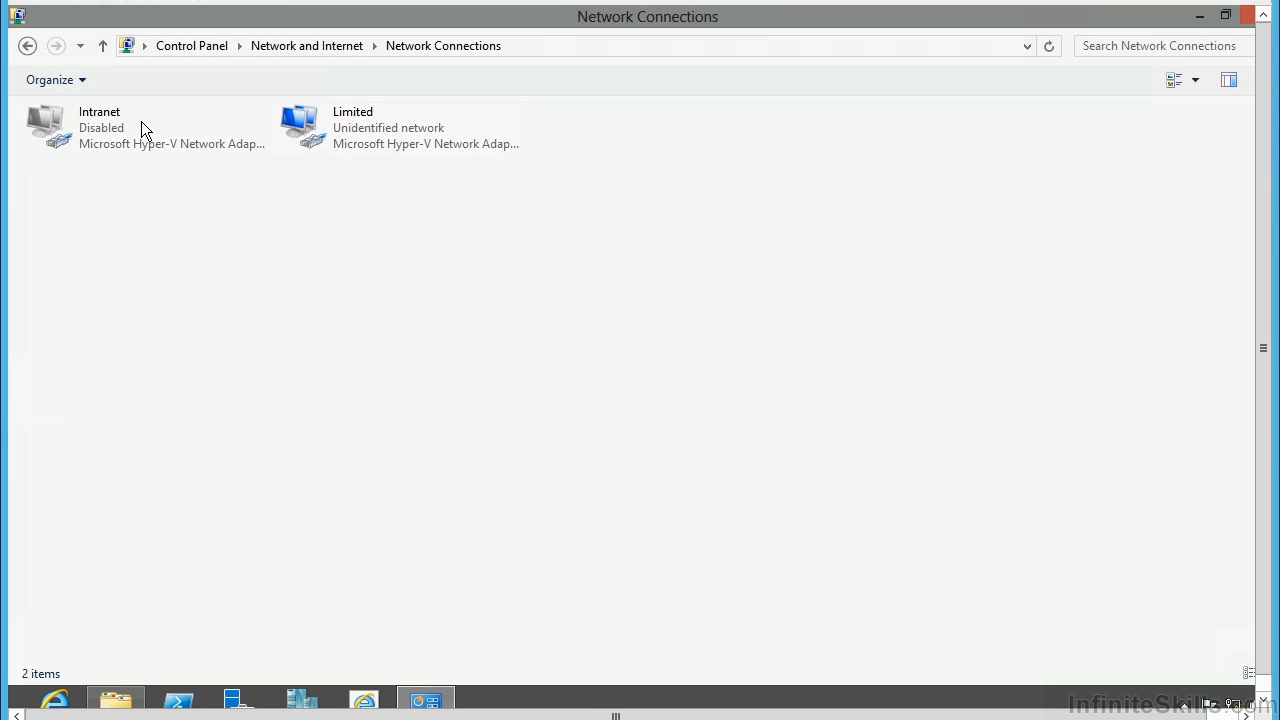
# Open Command Prompt and ping savdaldc01, showing the host name cannot be found.
pyautogui.press('super+r')
pyautogui.write('cmd')
pyautogui.press('Return')
pyautogui.write('ping savdaldc01')
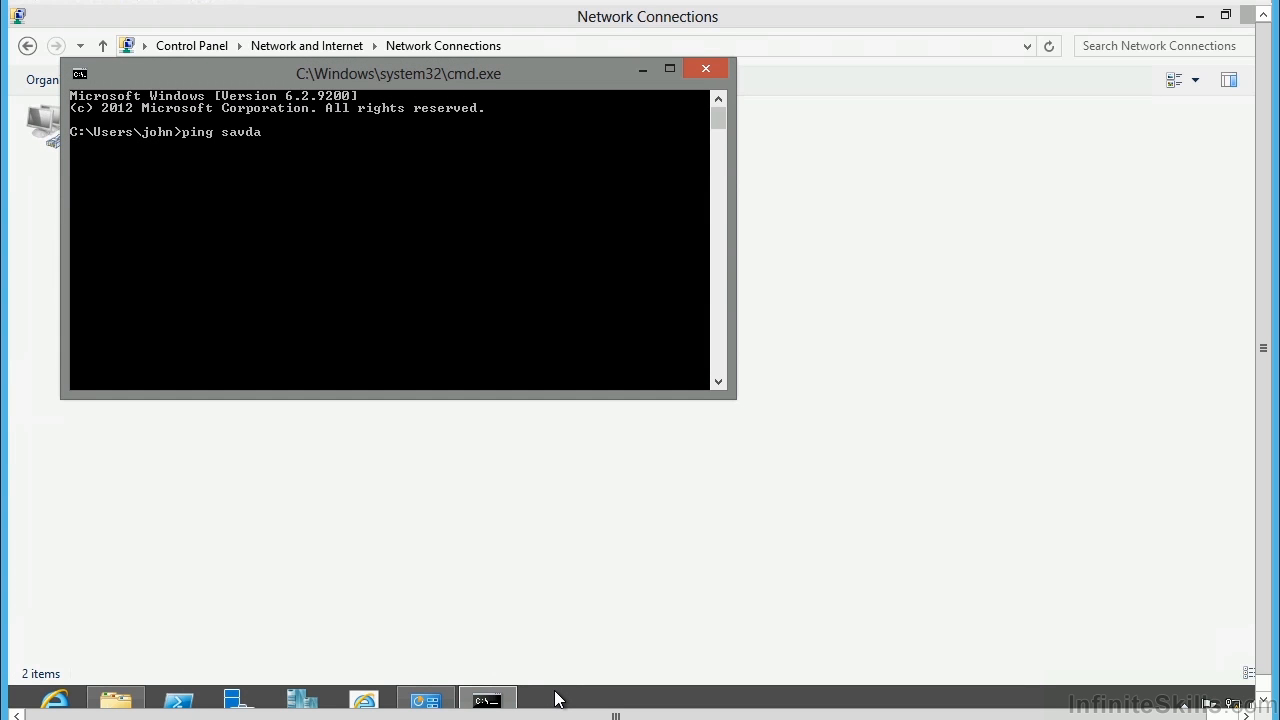
pyautogui.press('Return')
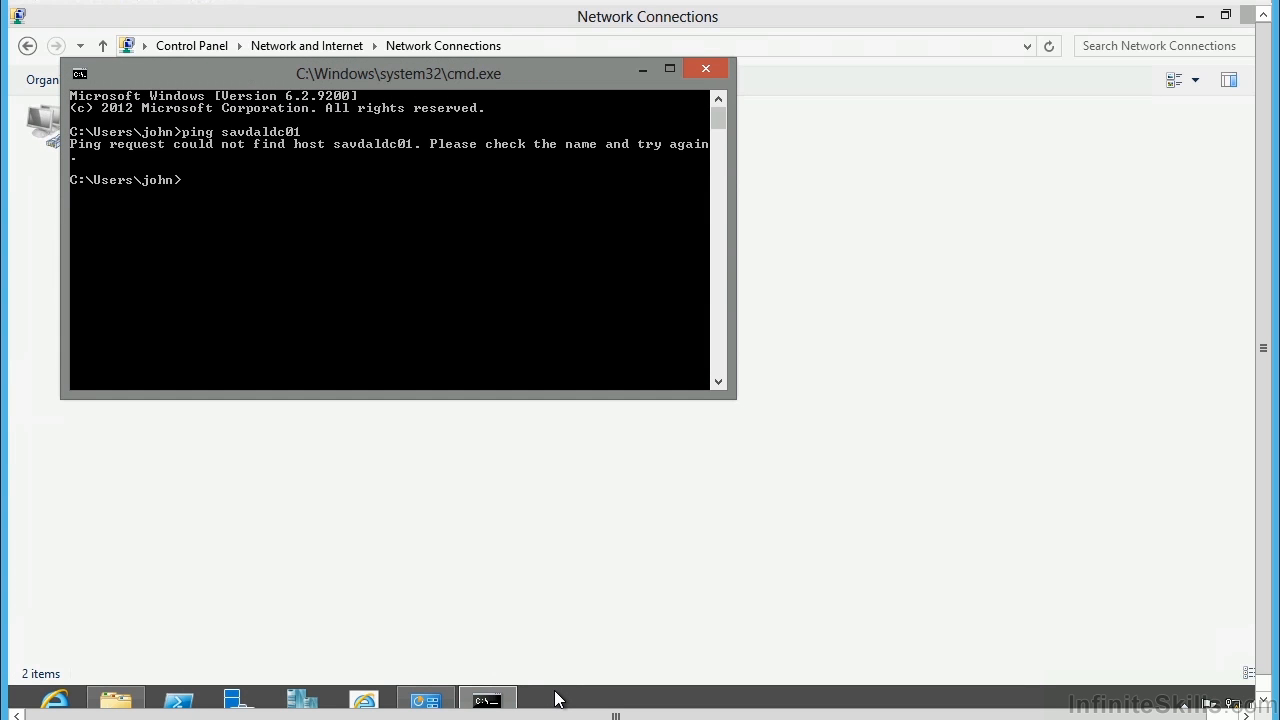
# Run ipconfig to show the client's address 10.10.10.50, then bring forward the Drivers\etc folder.
pyautogui.write('ipconfig')
pyautogui.press('Return')
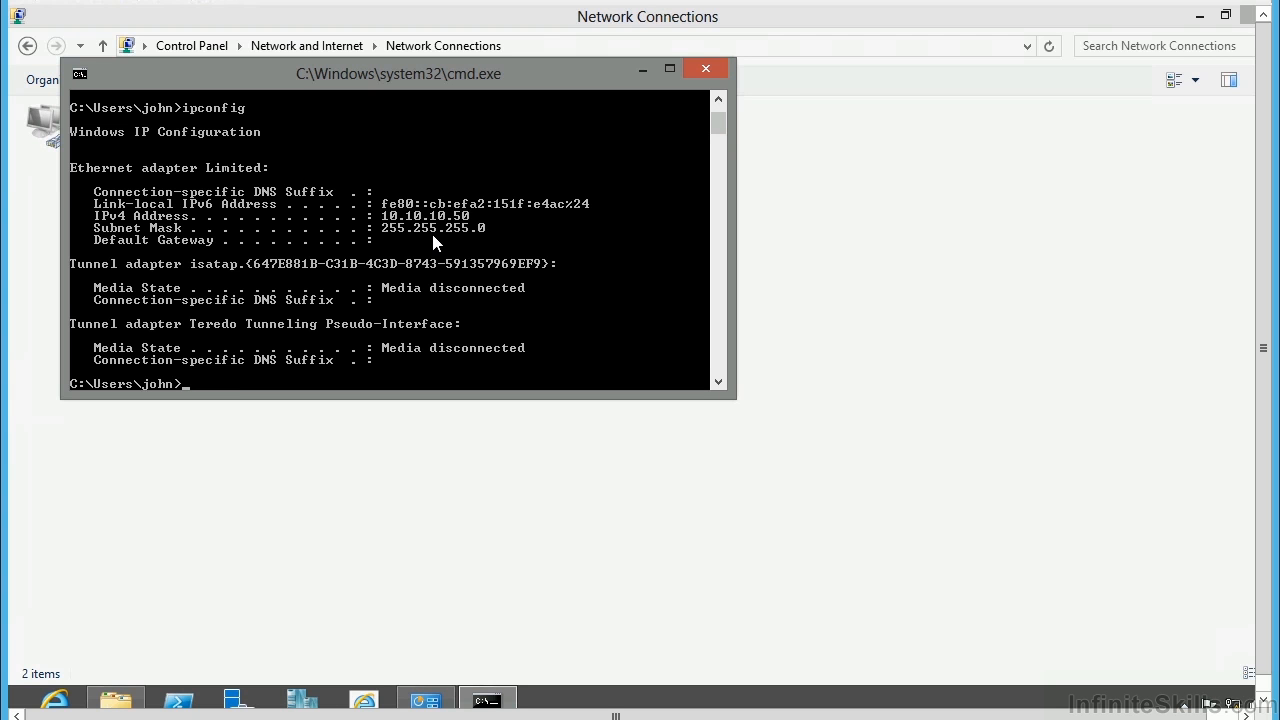
pyautogui.click(112, 700)
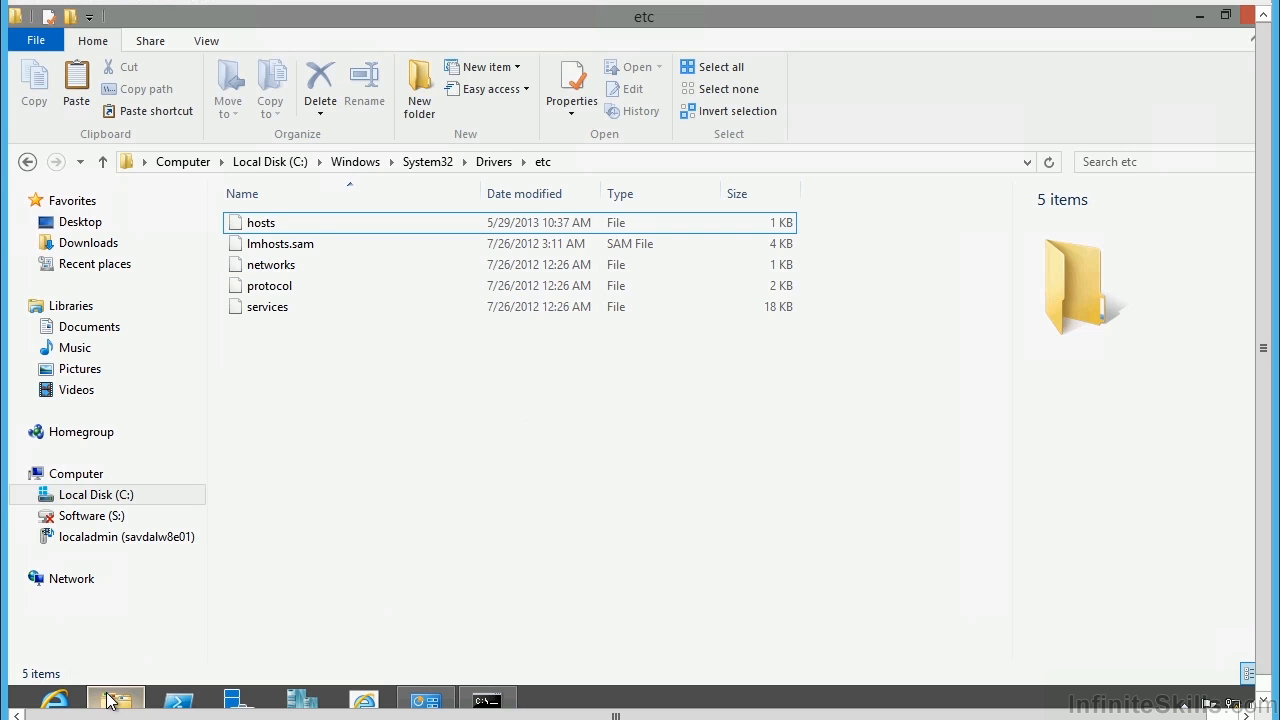
pyautogui.click(259, 228)
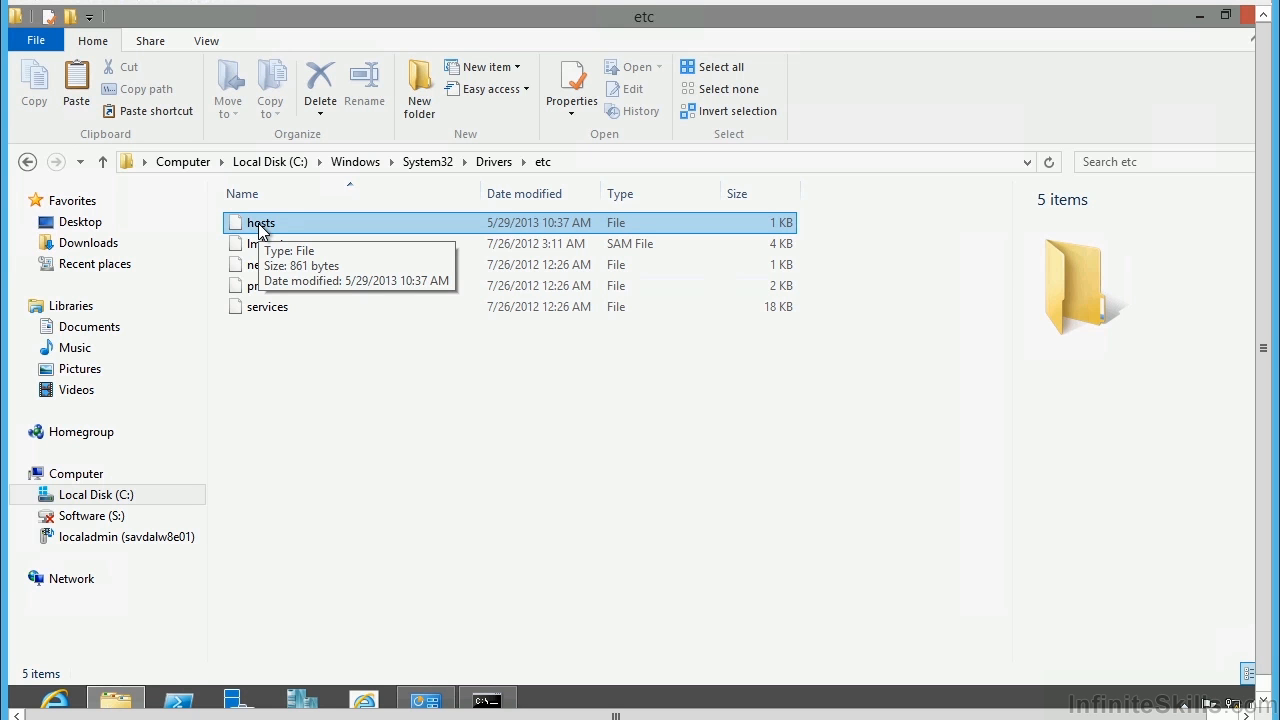
pyautogui.doubleClick(259, 228)
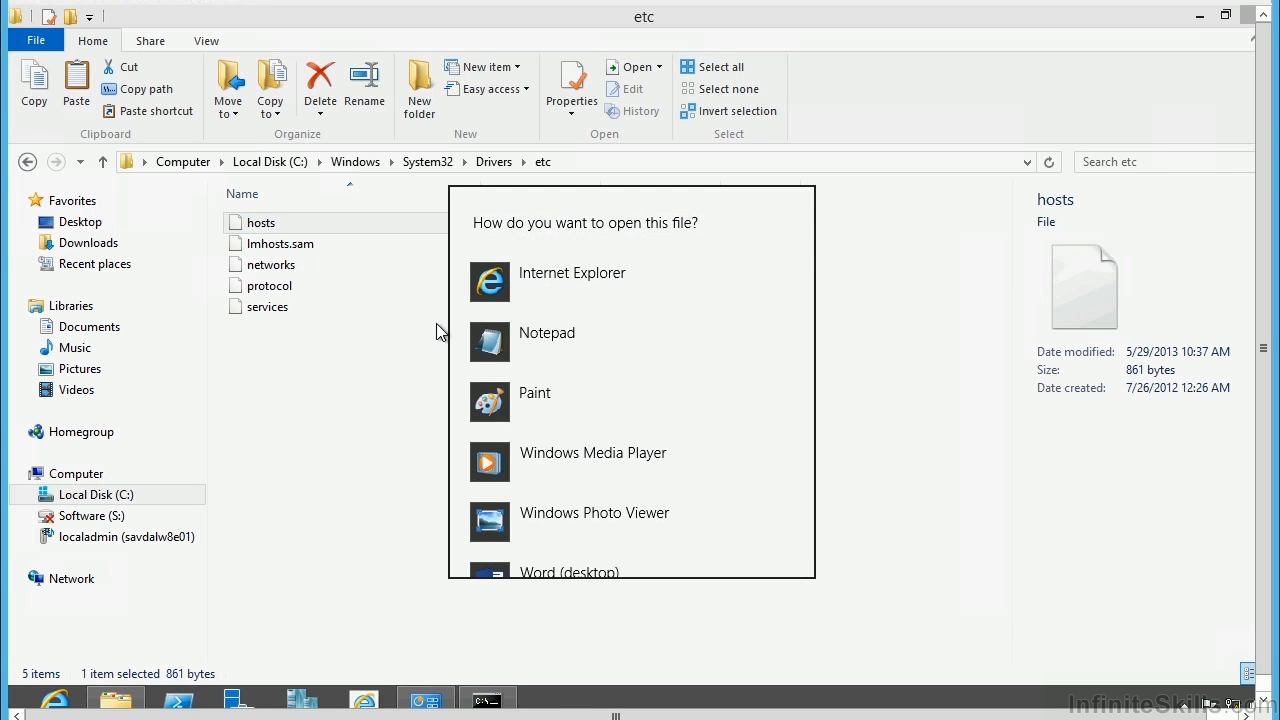
pyautogui.click(527, 335)
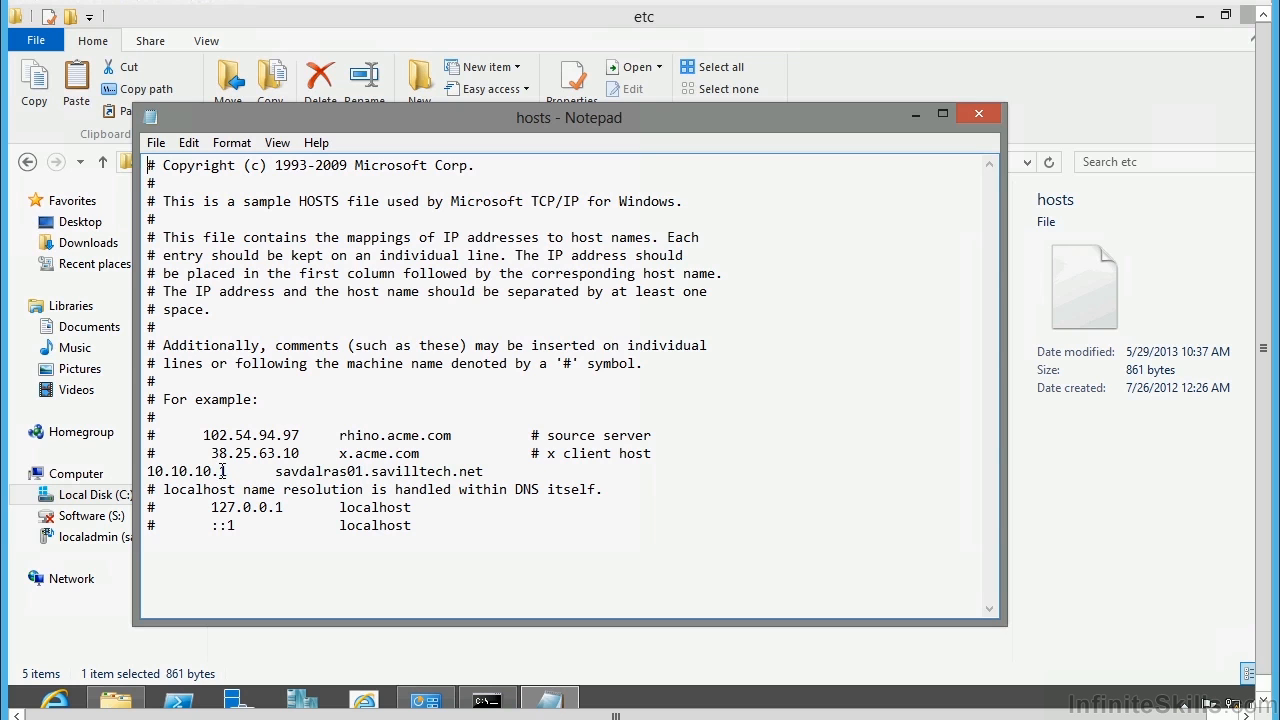
pyautogui.moveTo(230, 471); pyautogui.dragTo(146, 471)
pyautogui.moveTo(275, 471)
pyautogui.mouseDown()
pyautogui.moveTo(506, 489)
pyautogui.moveTo(510, 470)
pyautogui.moveTo(484, 458)
pyautogui.moveTo(484, 472)
pyautogui.moveTo(276, 463)
pyautogui.mouseUp()
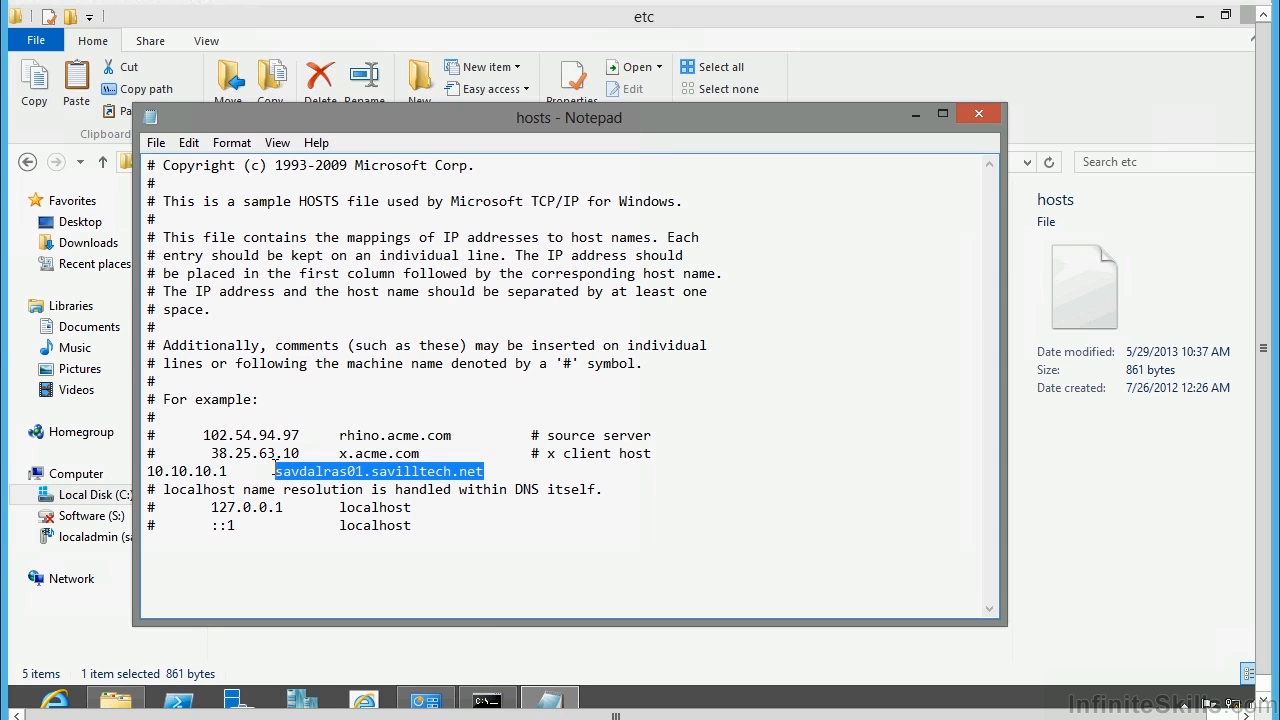
pyautogui.click(231, 471)
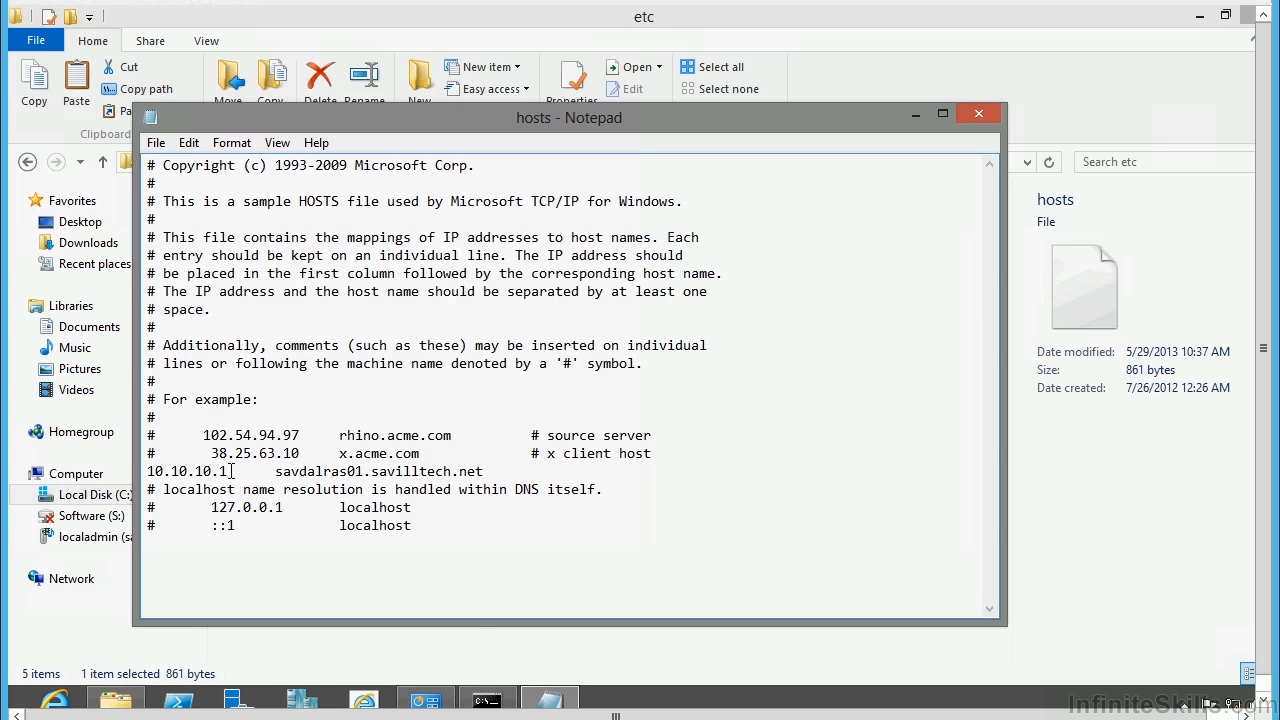
pyautogui.moveTo(231, 471); pyautogui.dragTo(156, 478)
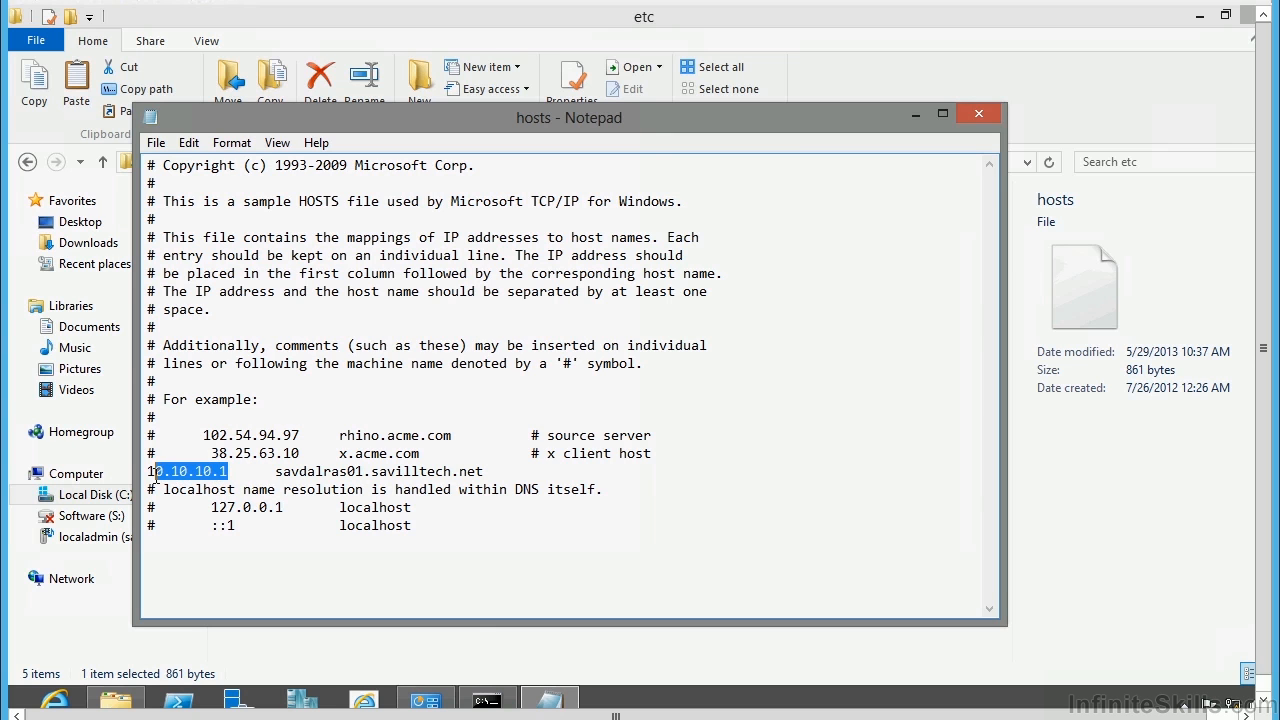
pyautogui.click(276, 471)
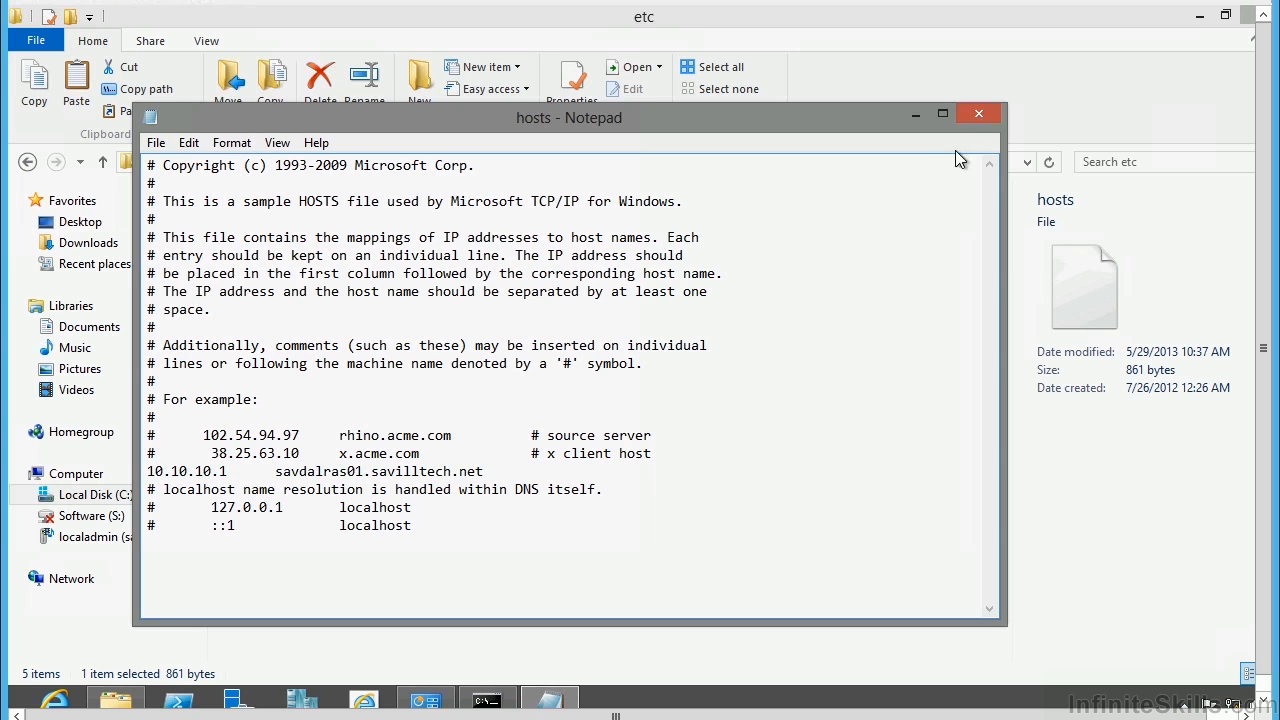
pyautogui.click(984, 109)
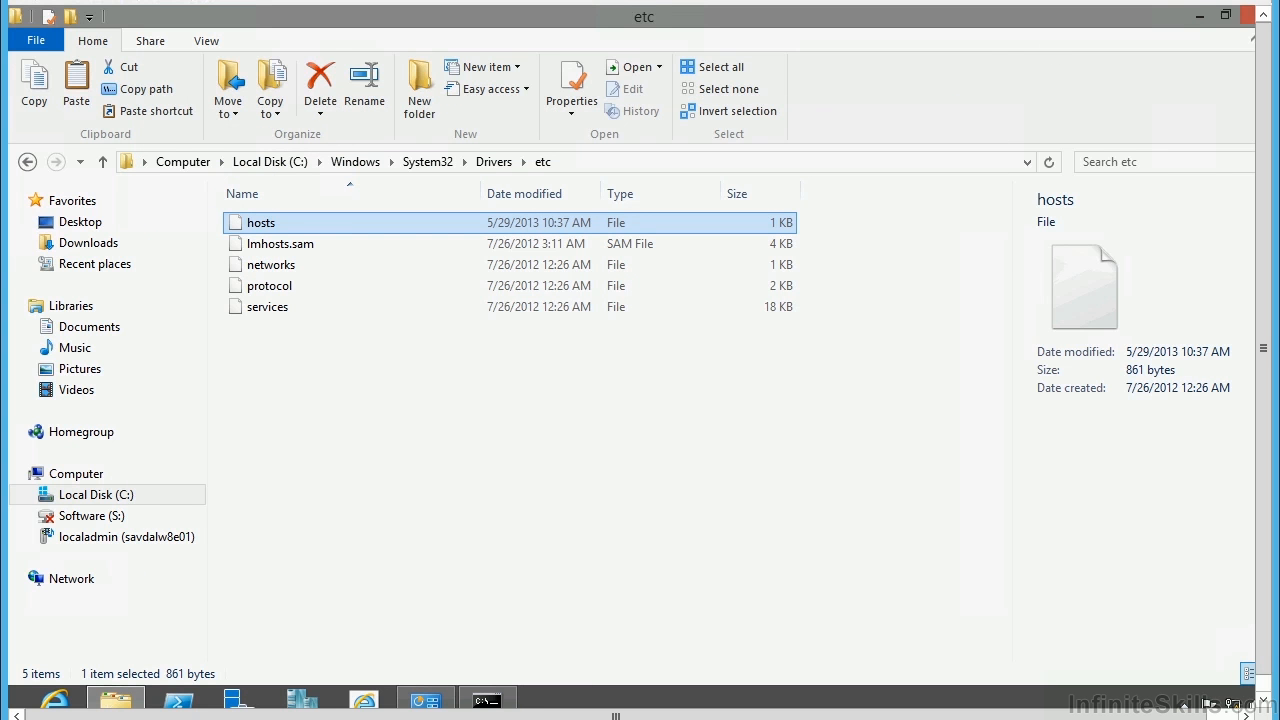
# Return to Network and Sharing Center and start a new Connect to a Workplace connection.
pyautogui.click(1199, 17)
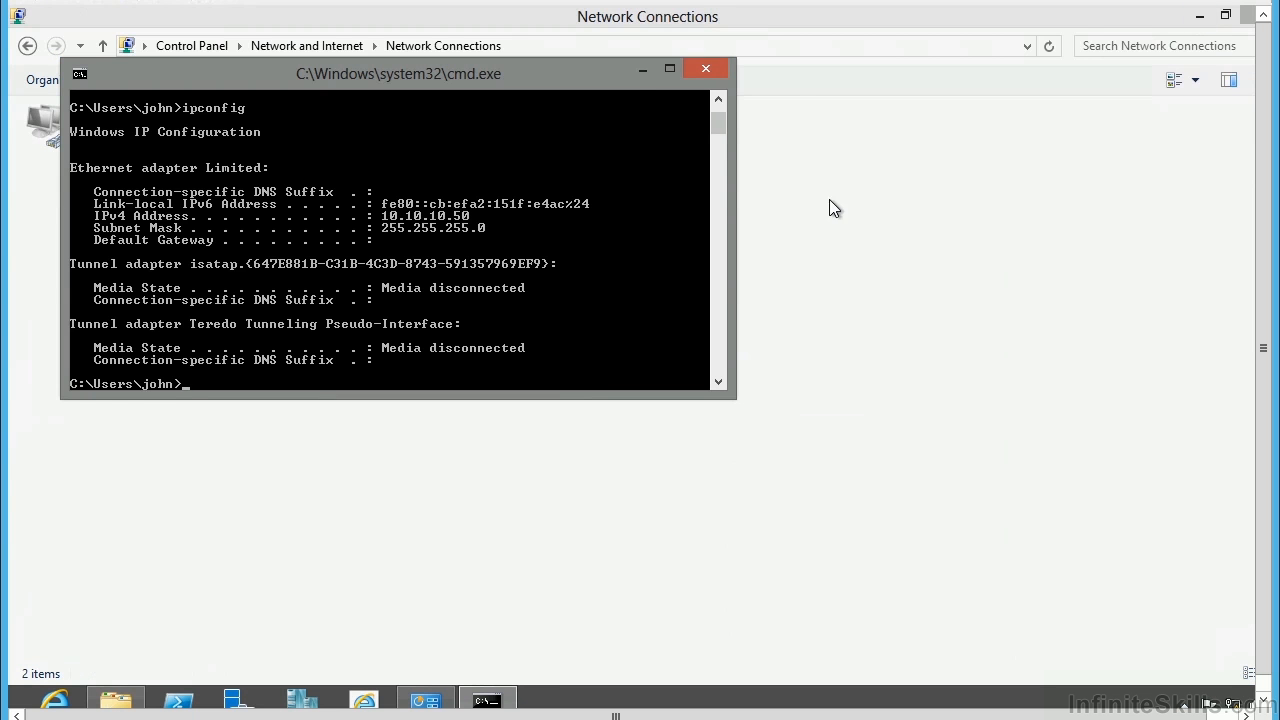
pyautogui.click(641, 72)
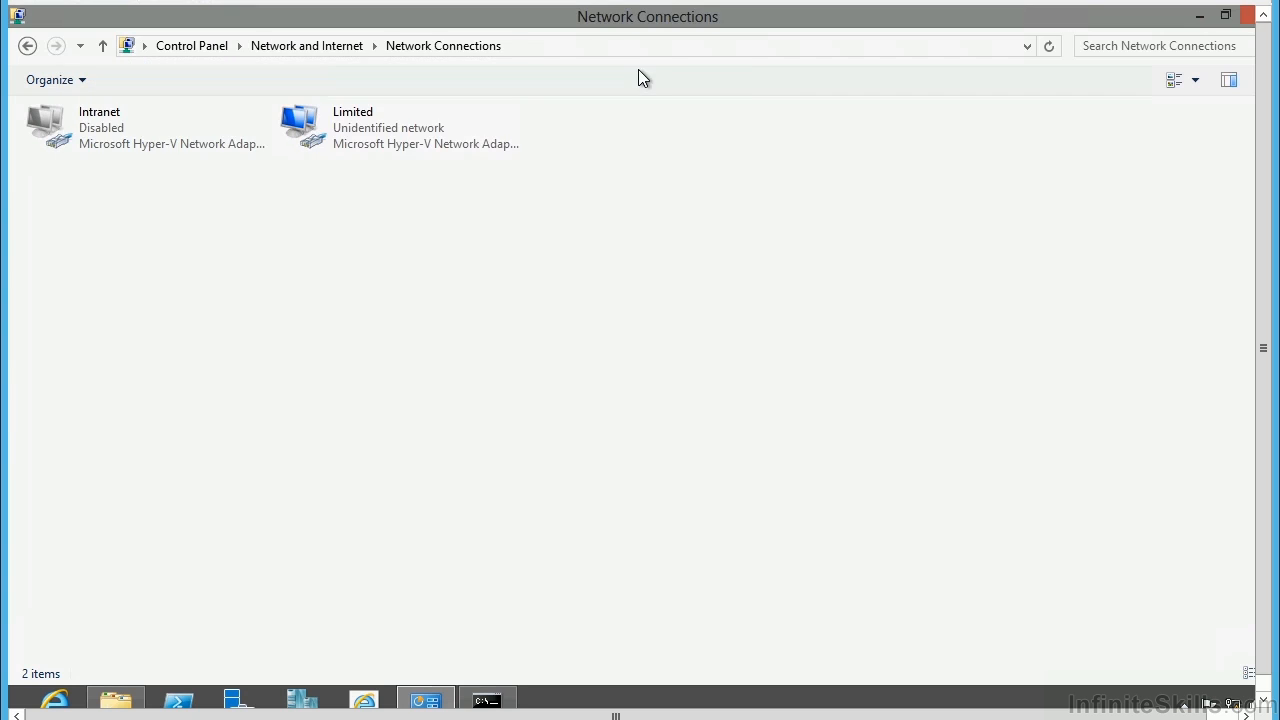
pyautogui.click(27, 46)
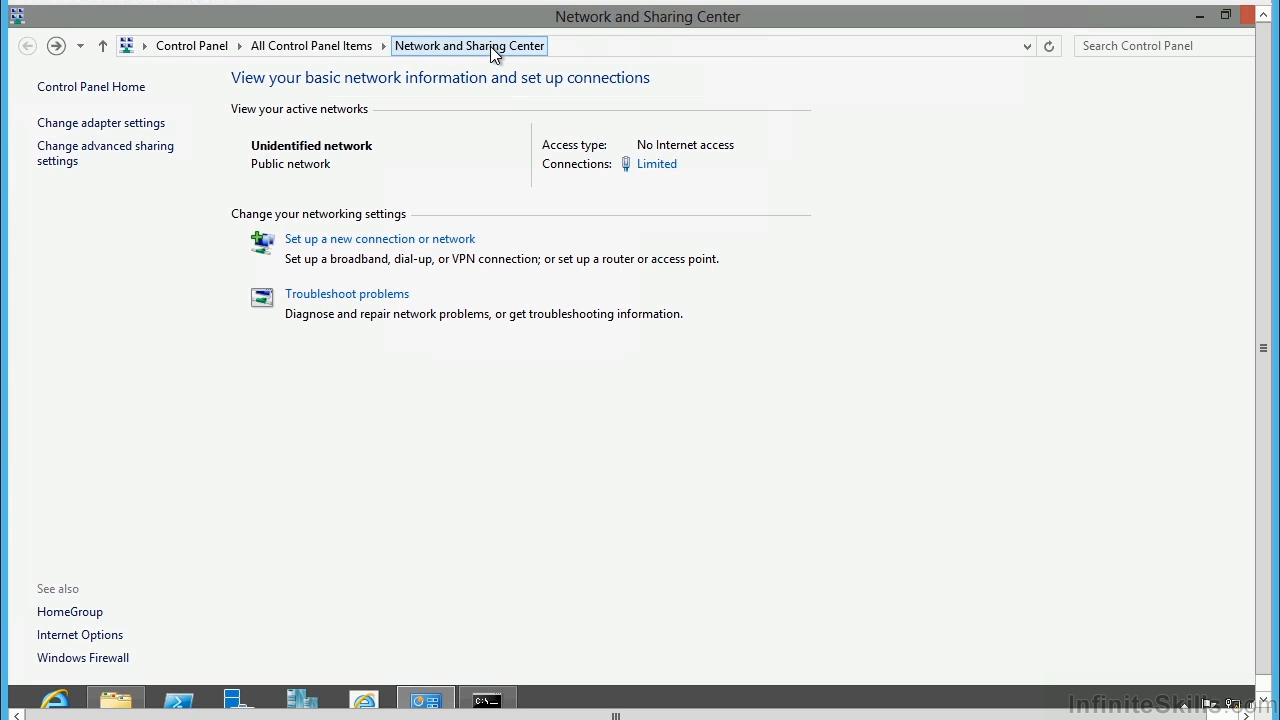
pyautogui.click(370, 240)
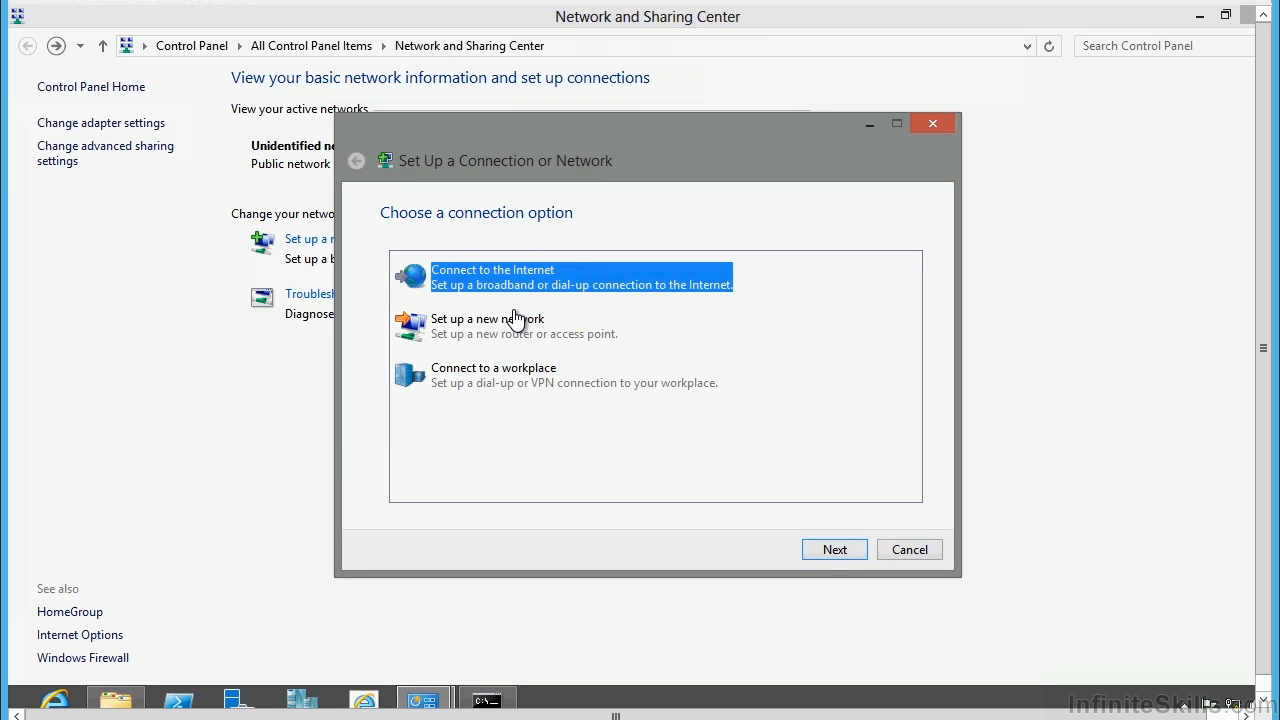
pyautogui.click(500, 378)
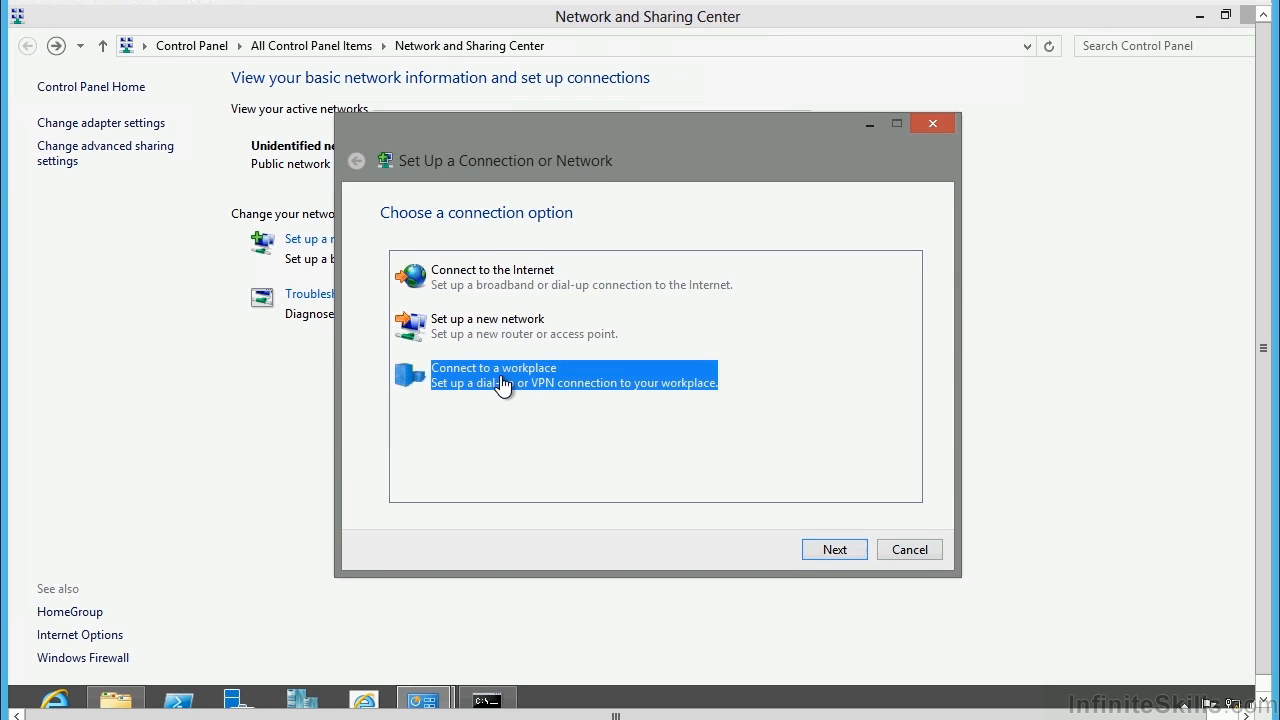
pyautogui.click(846, 551)
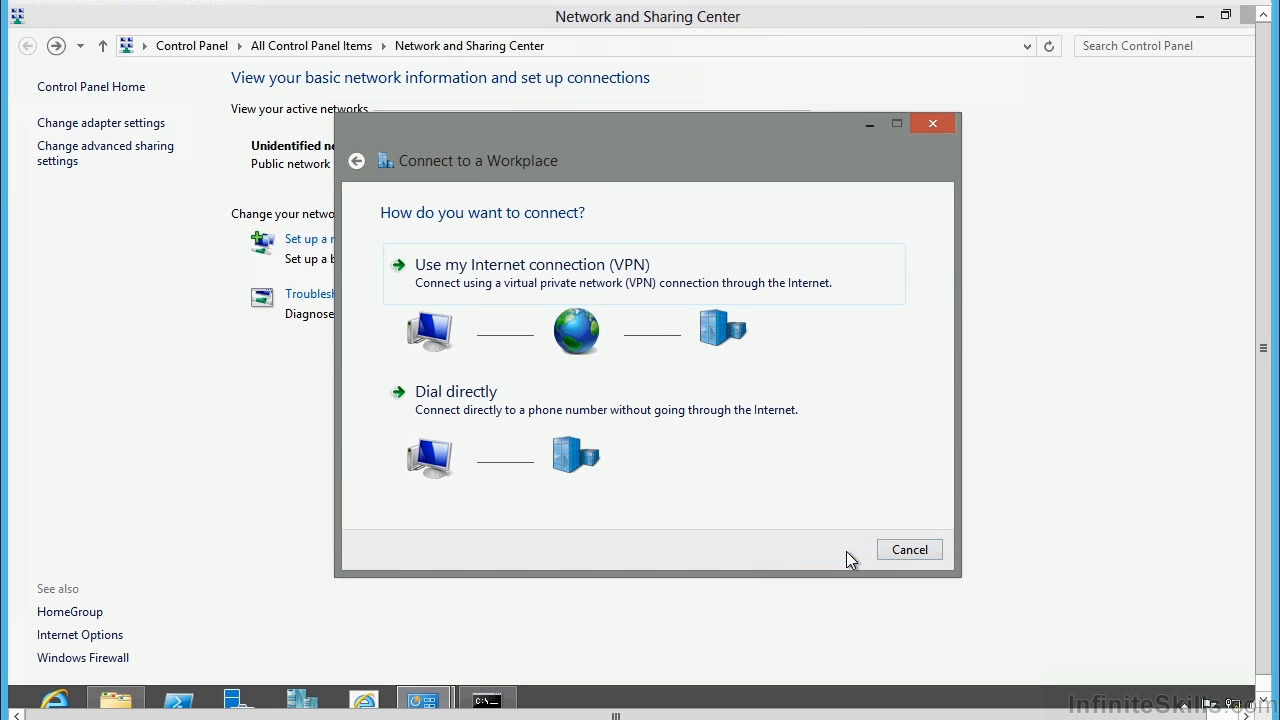
# Choose VPN, skip internet setup, enter savdalras01.savilltech.net and name it SavillTech VPN.
pyautogui.click(518, 279)
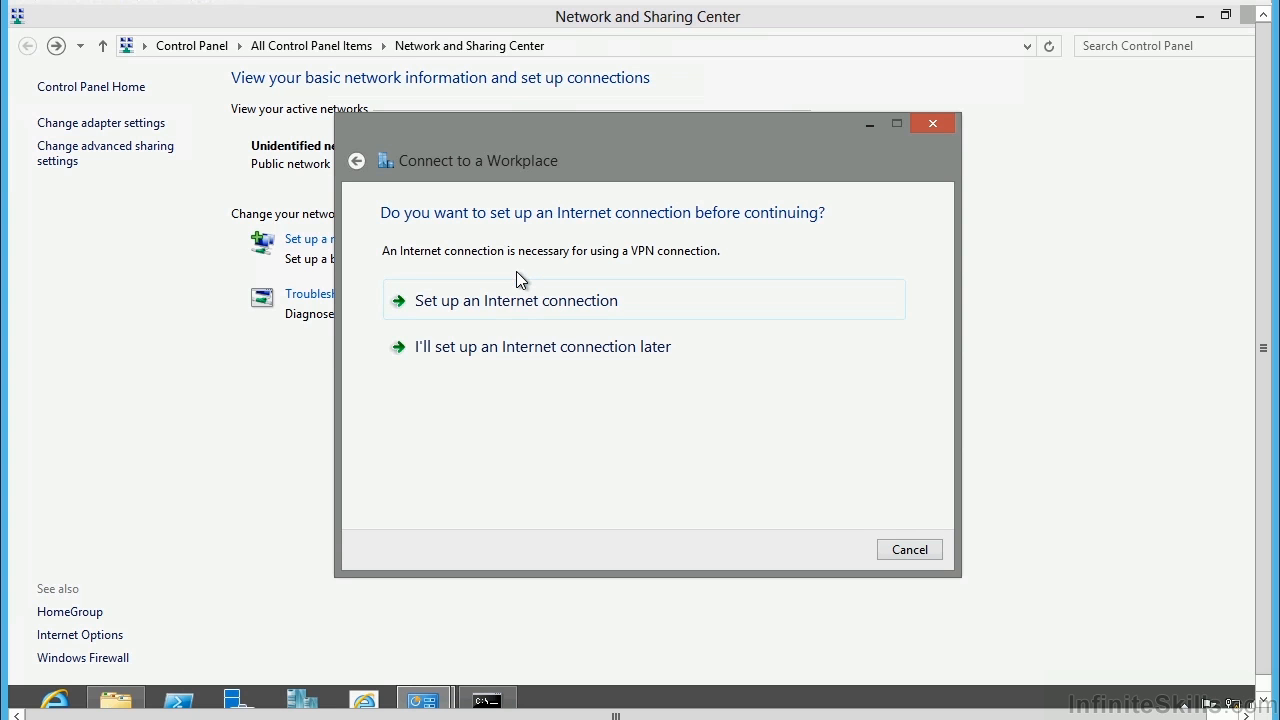
pyautogui.click(516, 350)
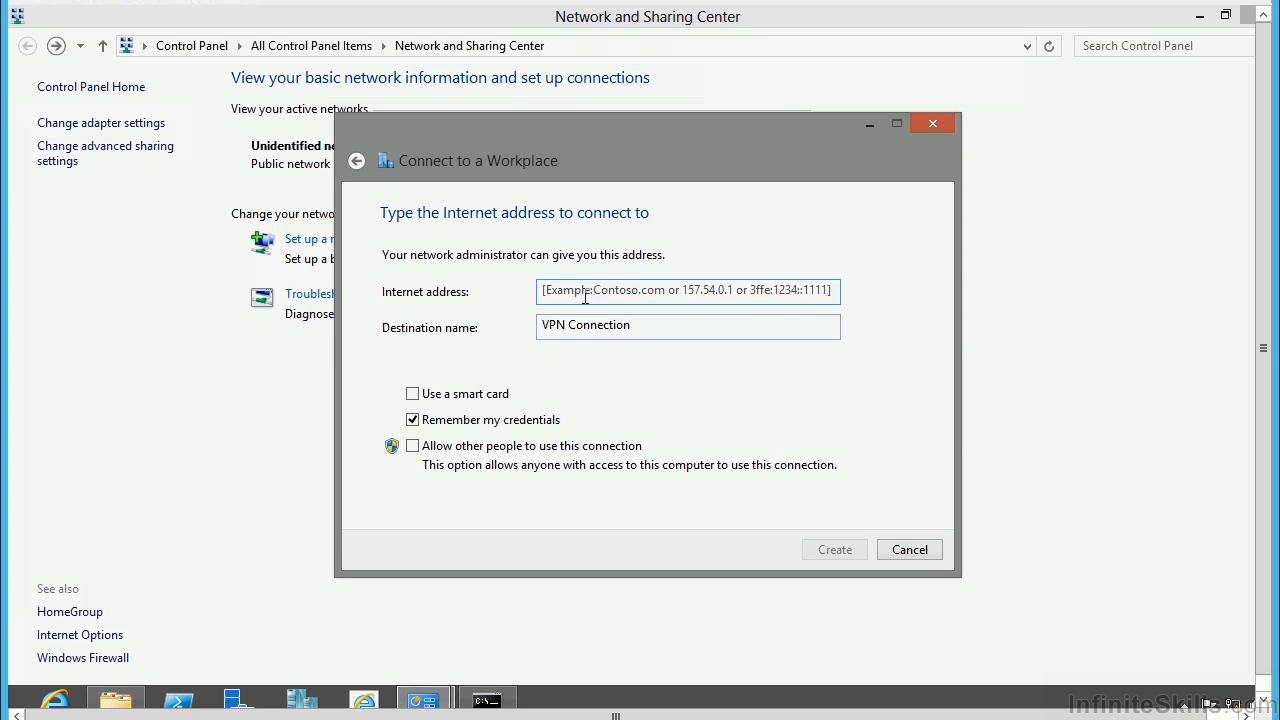
pyautogui.write('sa')
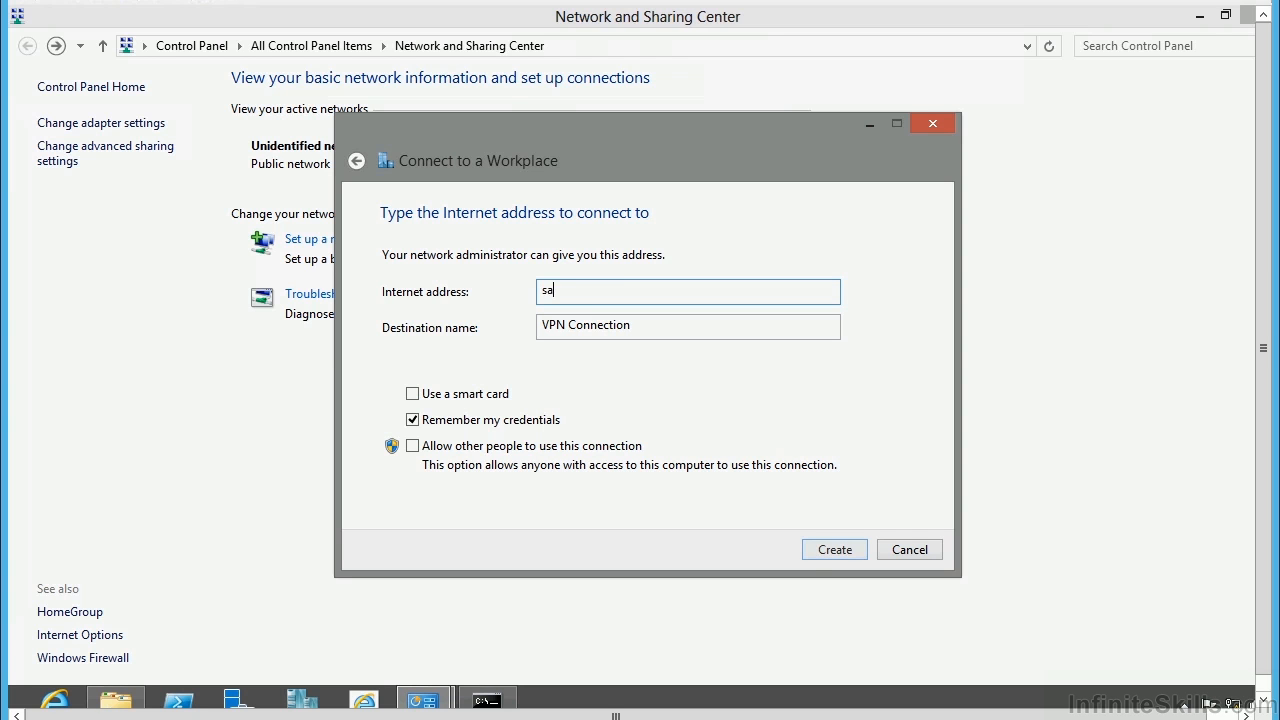
pyautogui.write('vdalras01.savilltech.net')
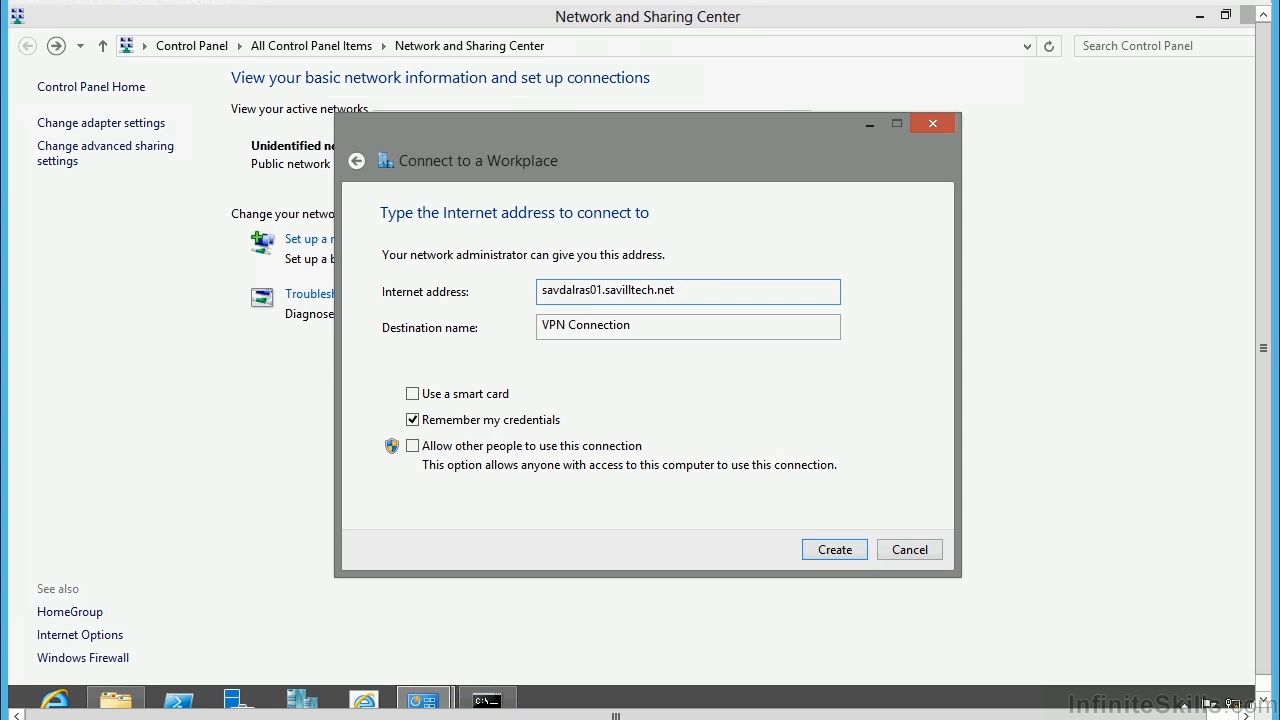
pyautogui.press('Tab')
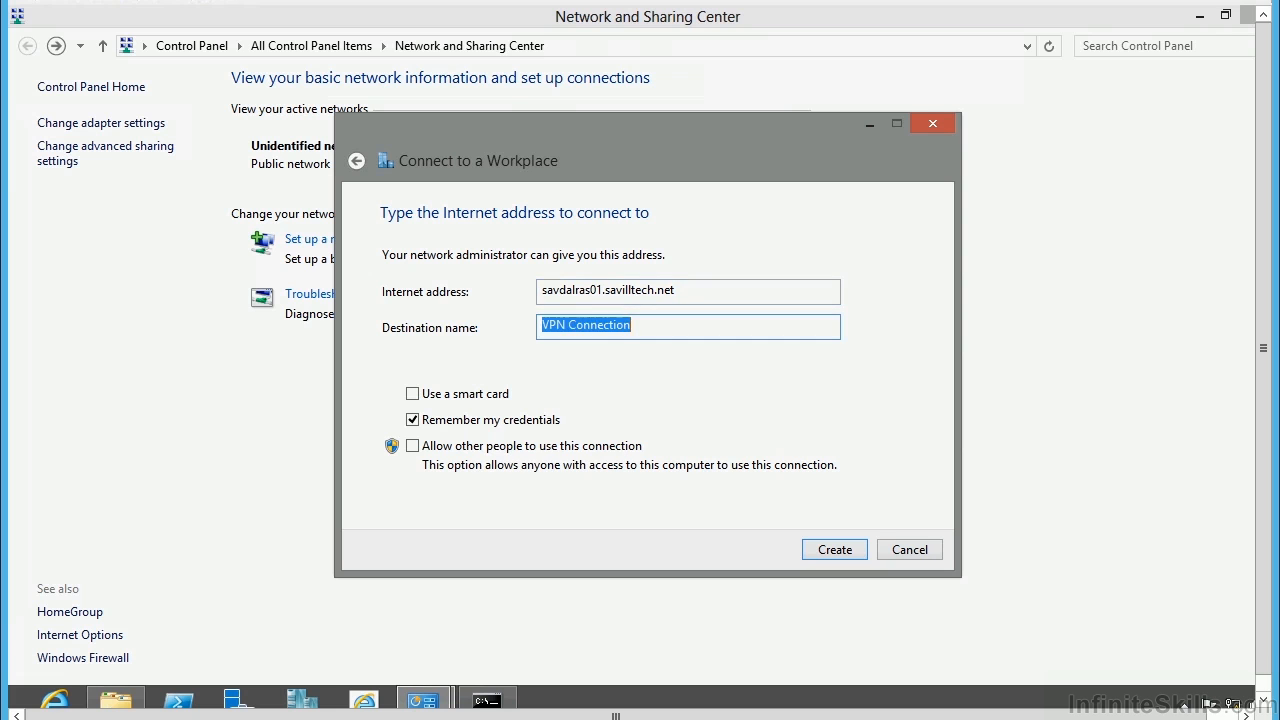
pyautogui.write('SavillTec')
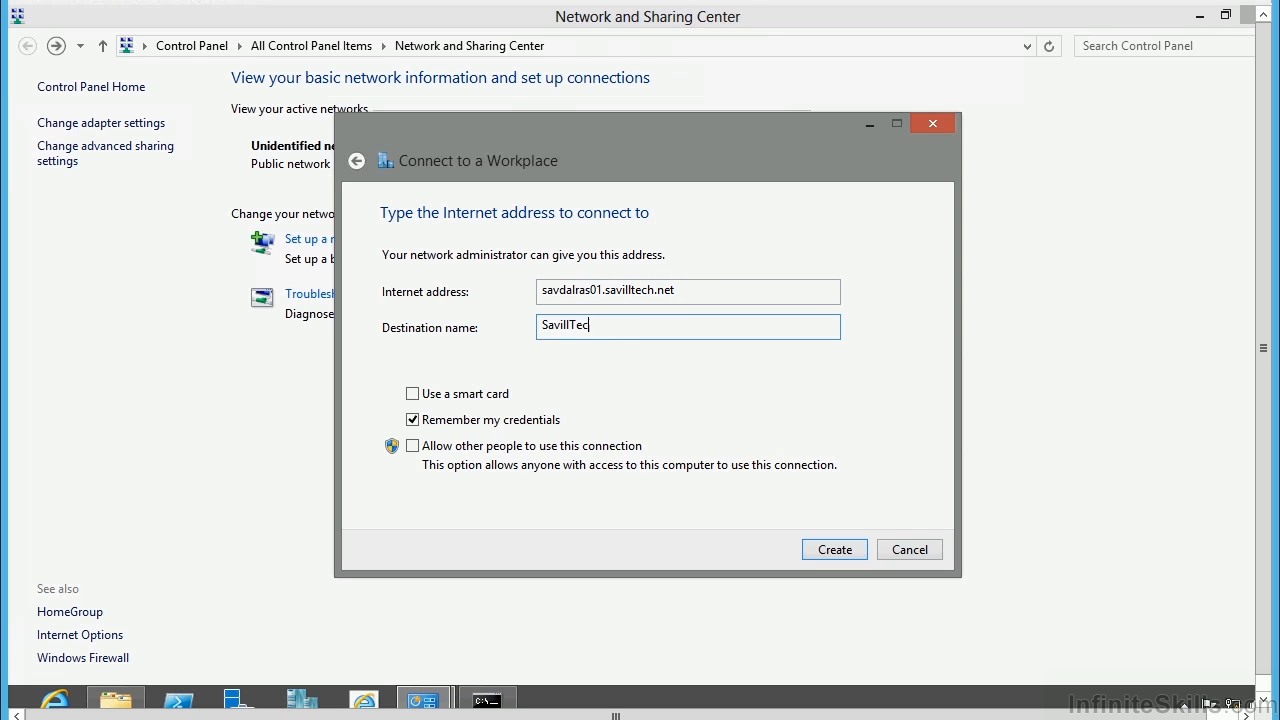
pyautogui.write('h VPN')
# Create SavillTech VPN and allow MS-CHAP v2 with automatic Windows logon credentials in its security properties.
pyautogui.click(834, 549)
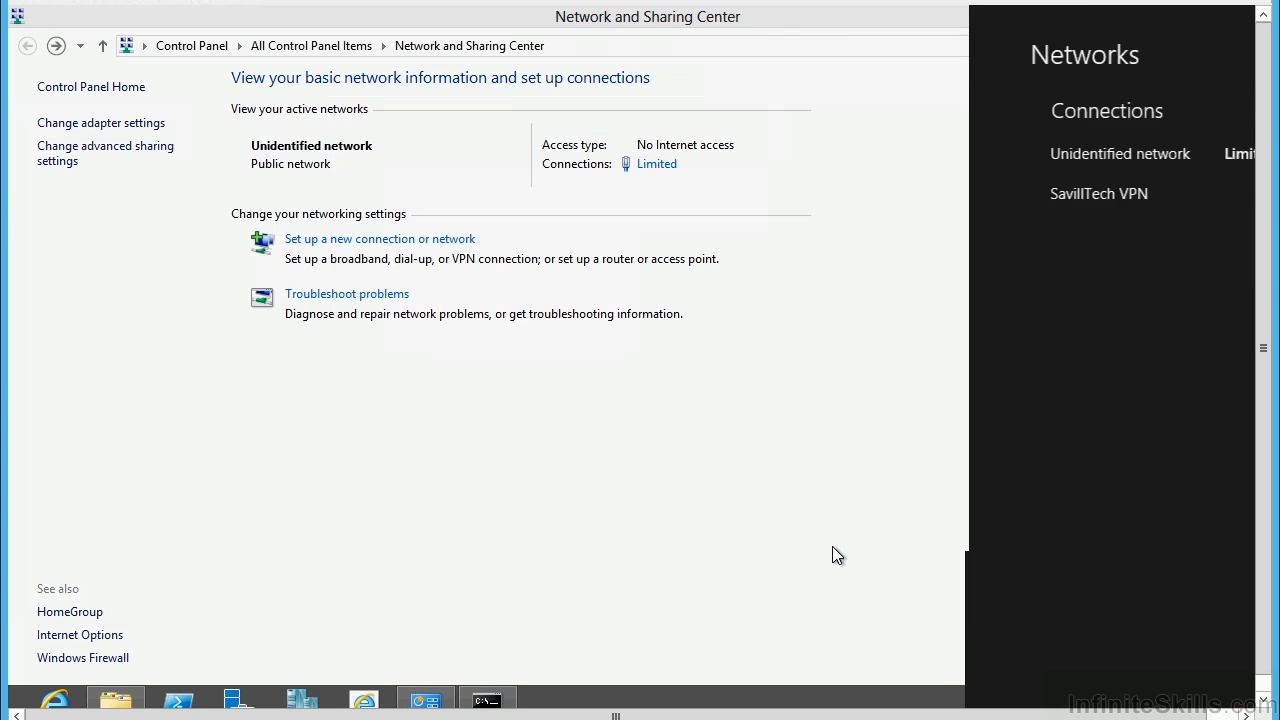
pyautogui.rightClick(1055, 197)
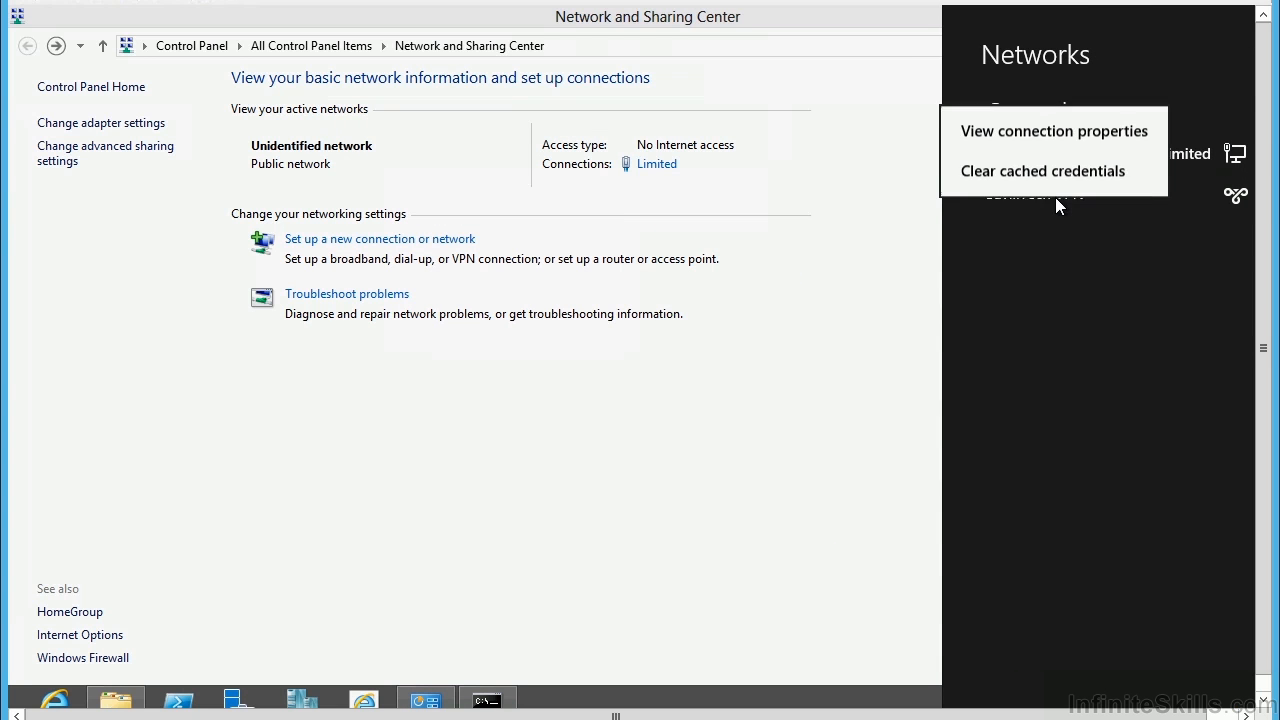
pyautogui.click(1047, 133)
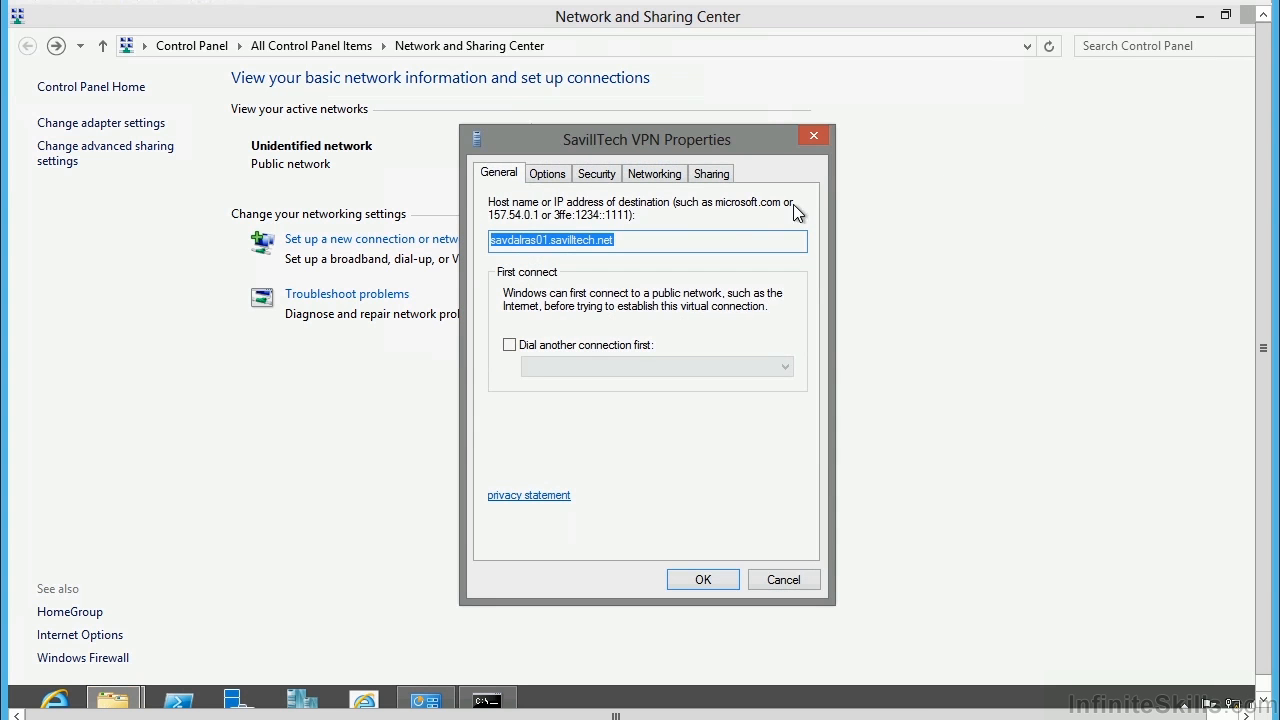
pyautogui.click(545, 175)
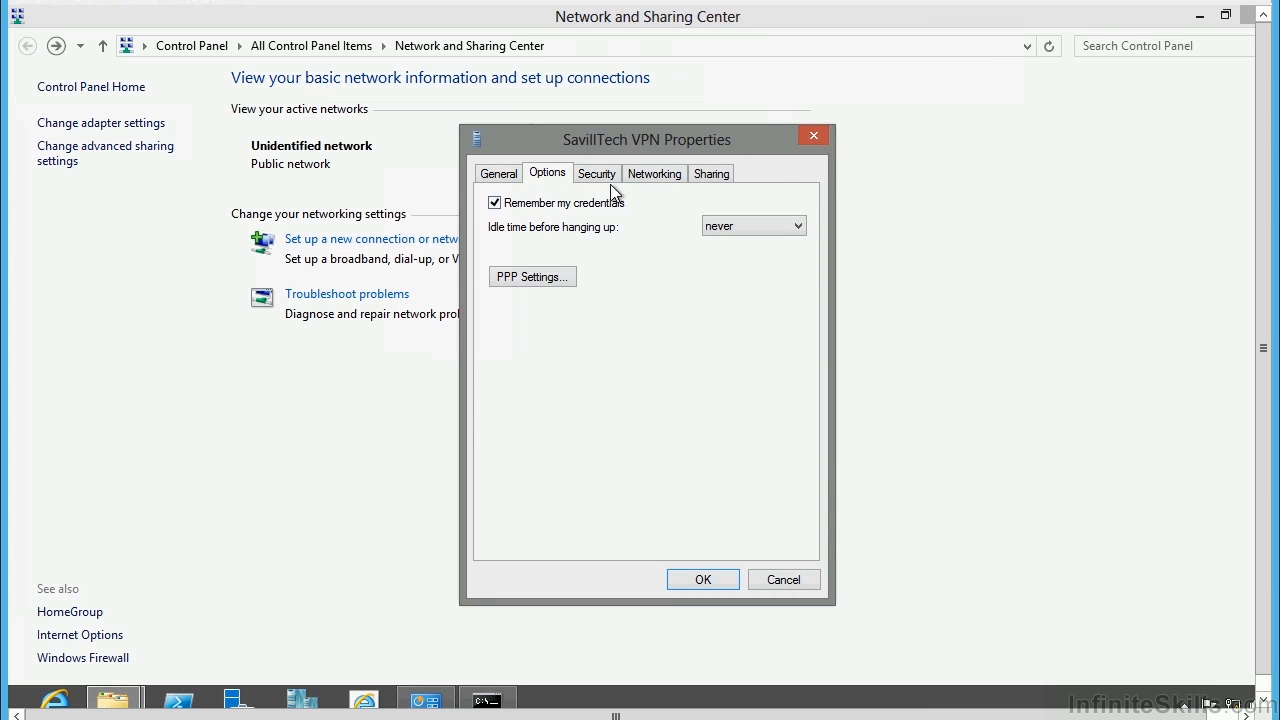
pyautogui.click(596, 174)
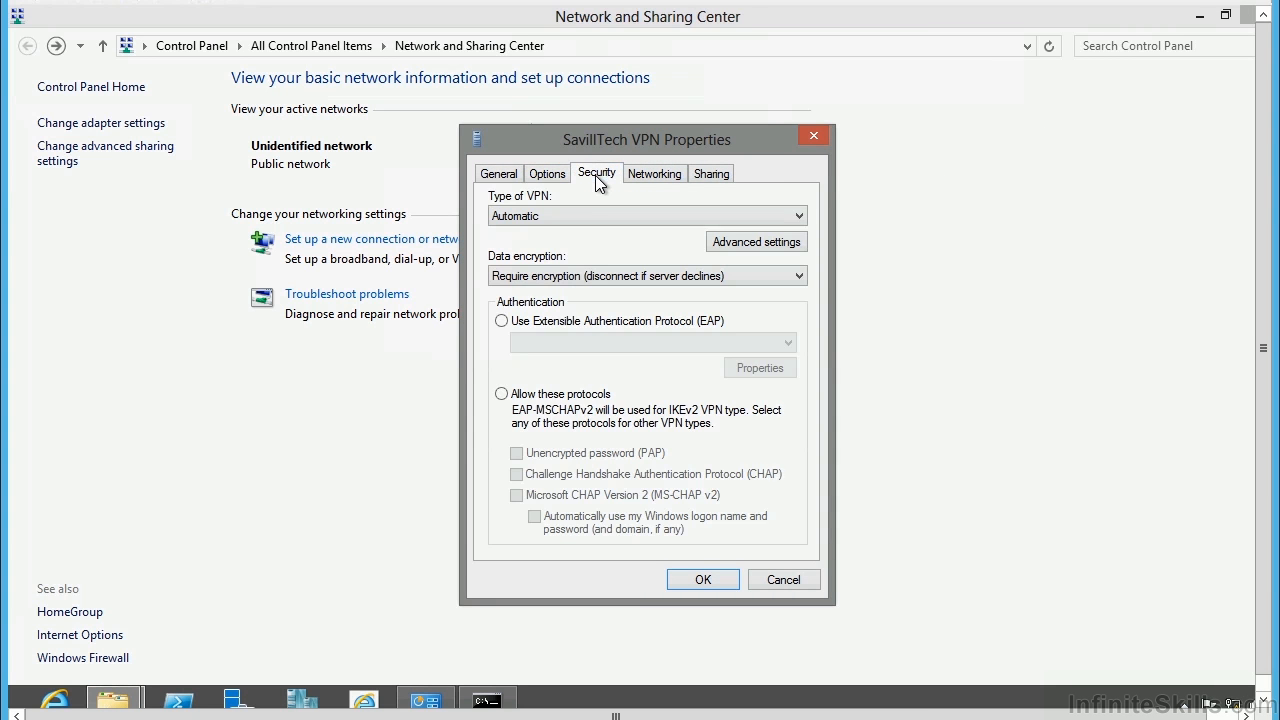
pyautogui.click(752, 243)
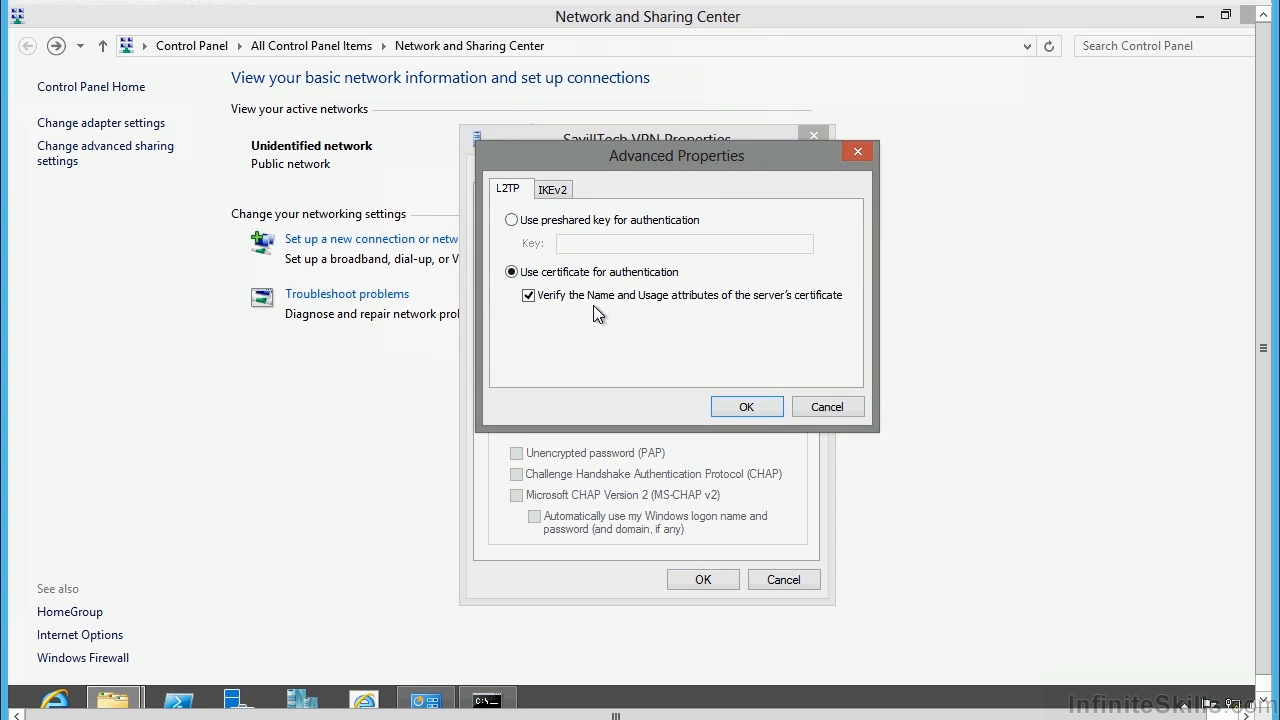
pyautogui.click(748, 408)
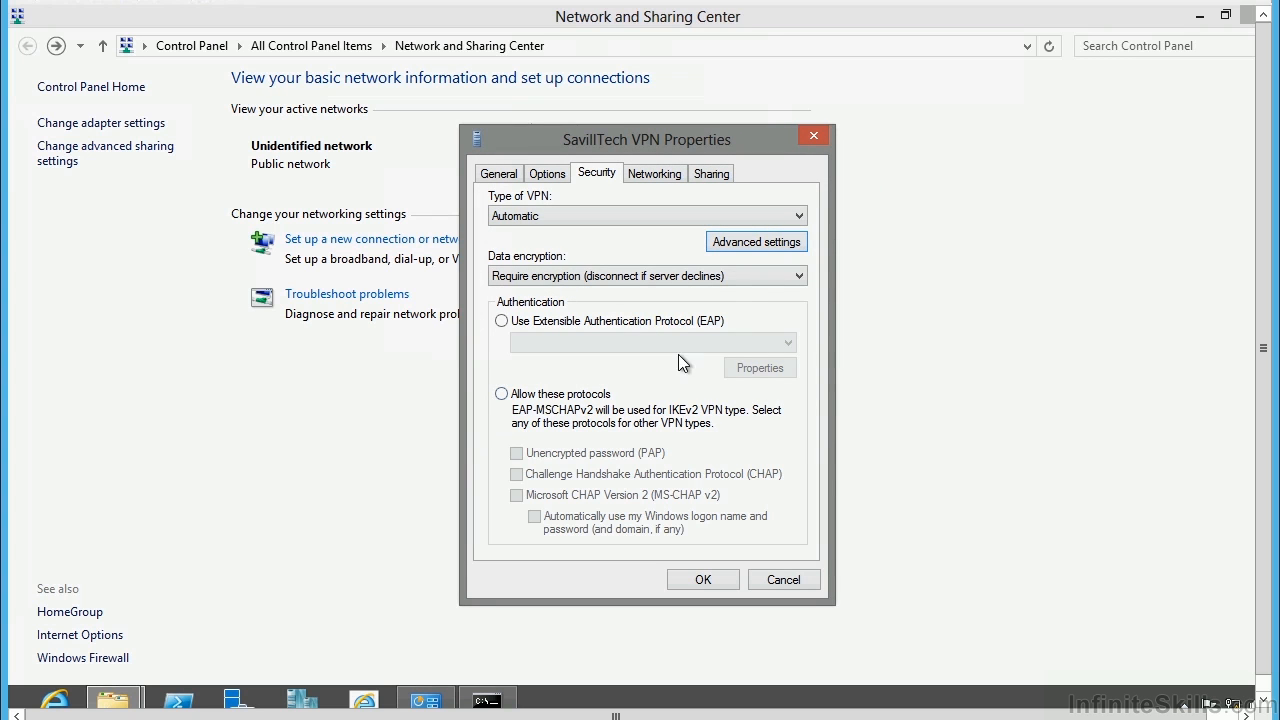
pyautogui.click(542, 396)
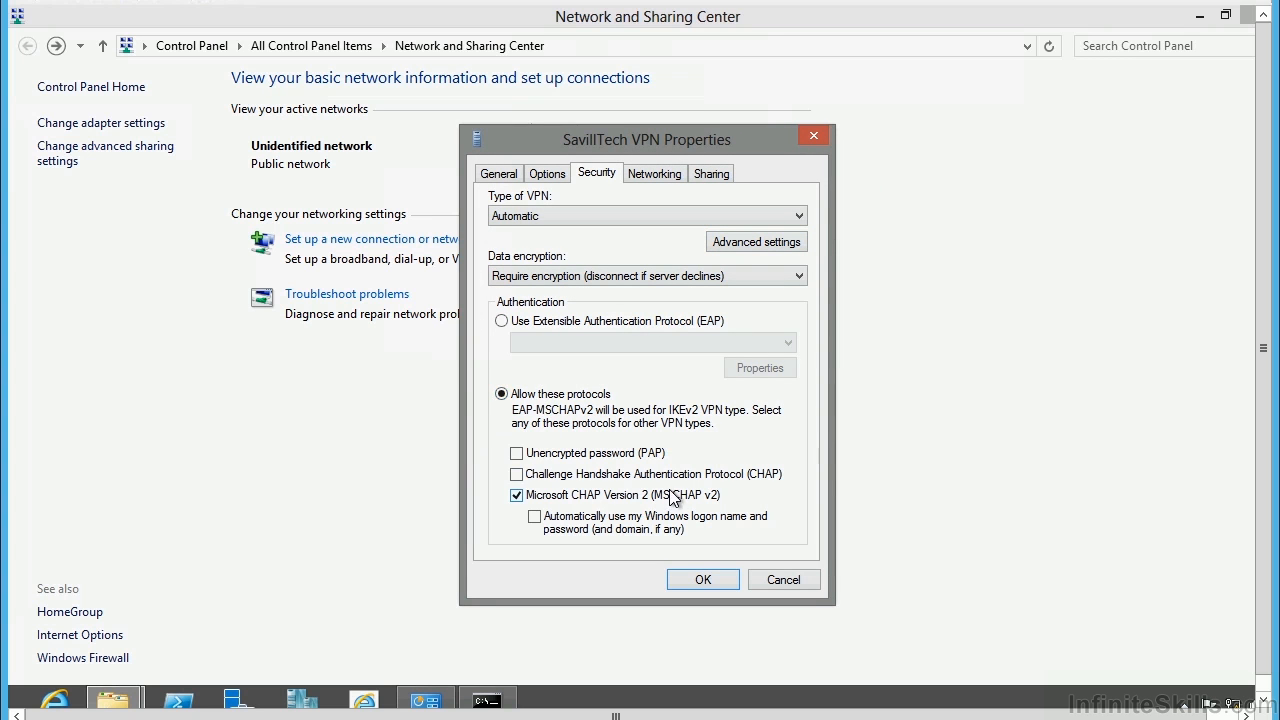
pyautogui.click(535, 518)
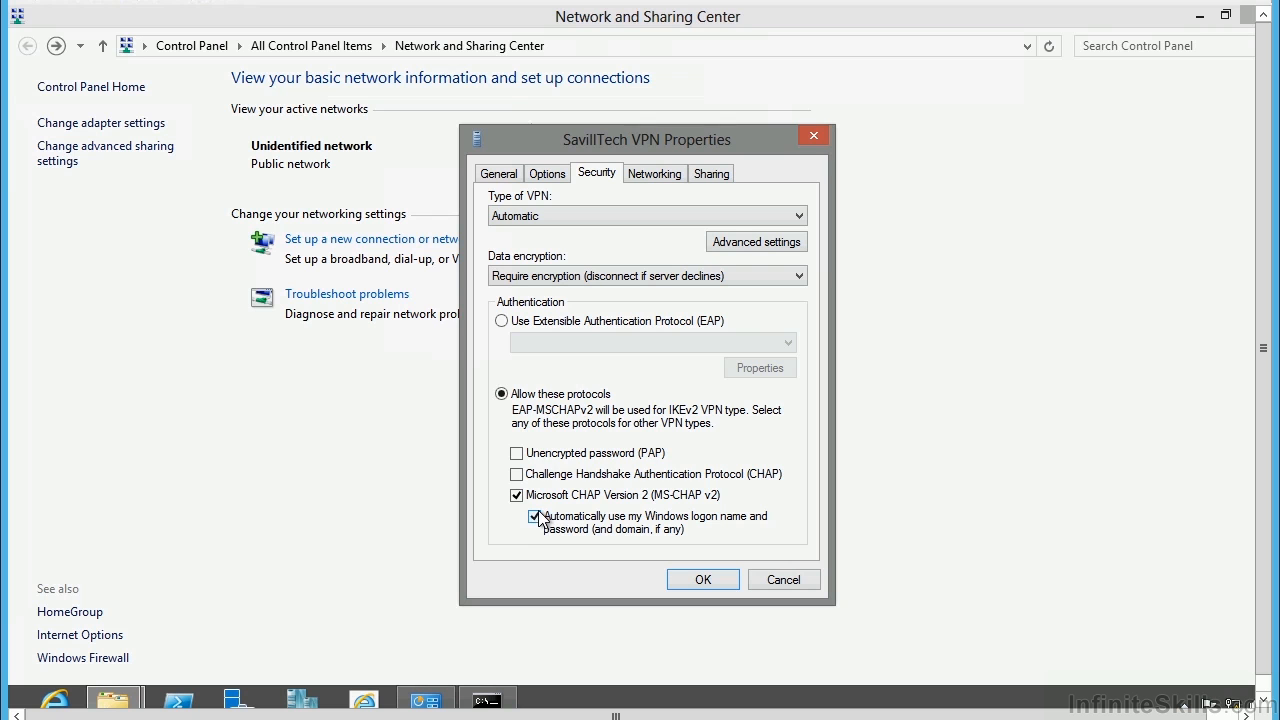
# Set the VPN type to Secure Socket Tunneling Protocol (SSTP) and save the properties.
pyautogui.click(652, 176)
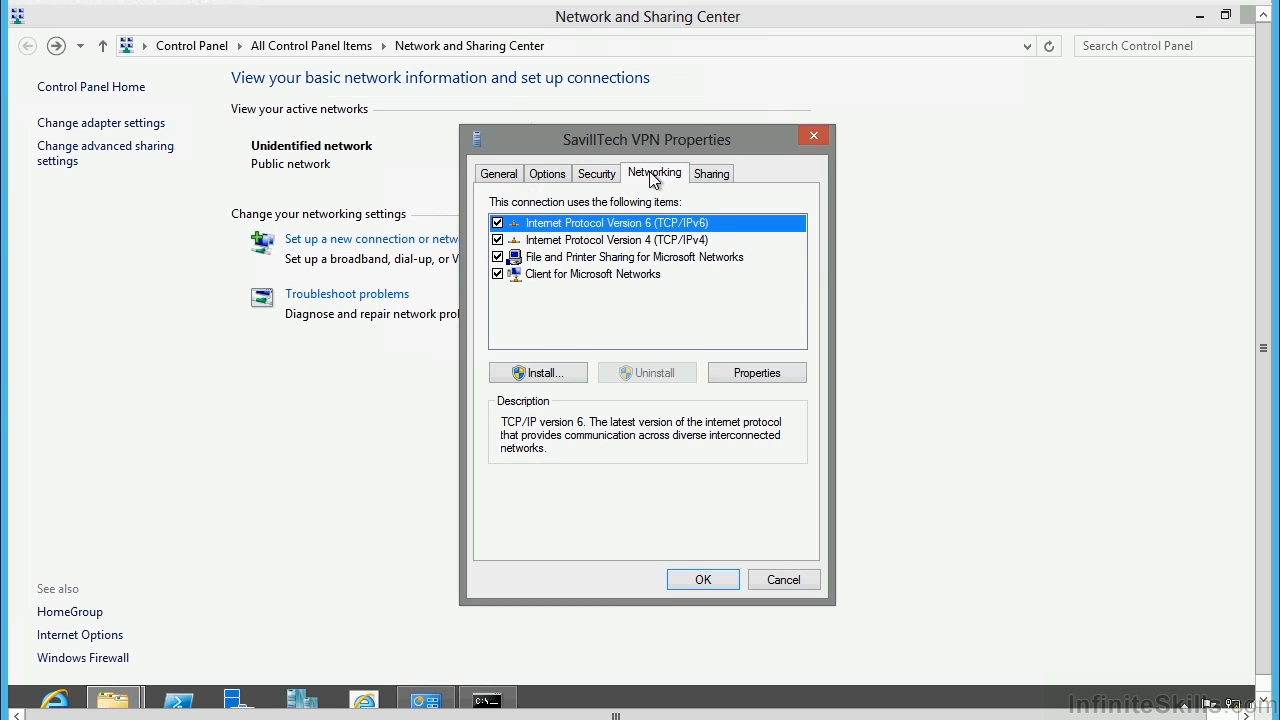
pyautogui.click(596, 174)
pyautogui.click(557, 216)
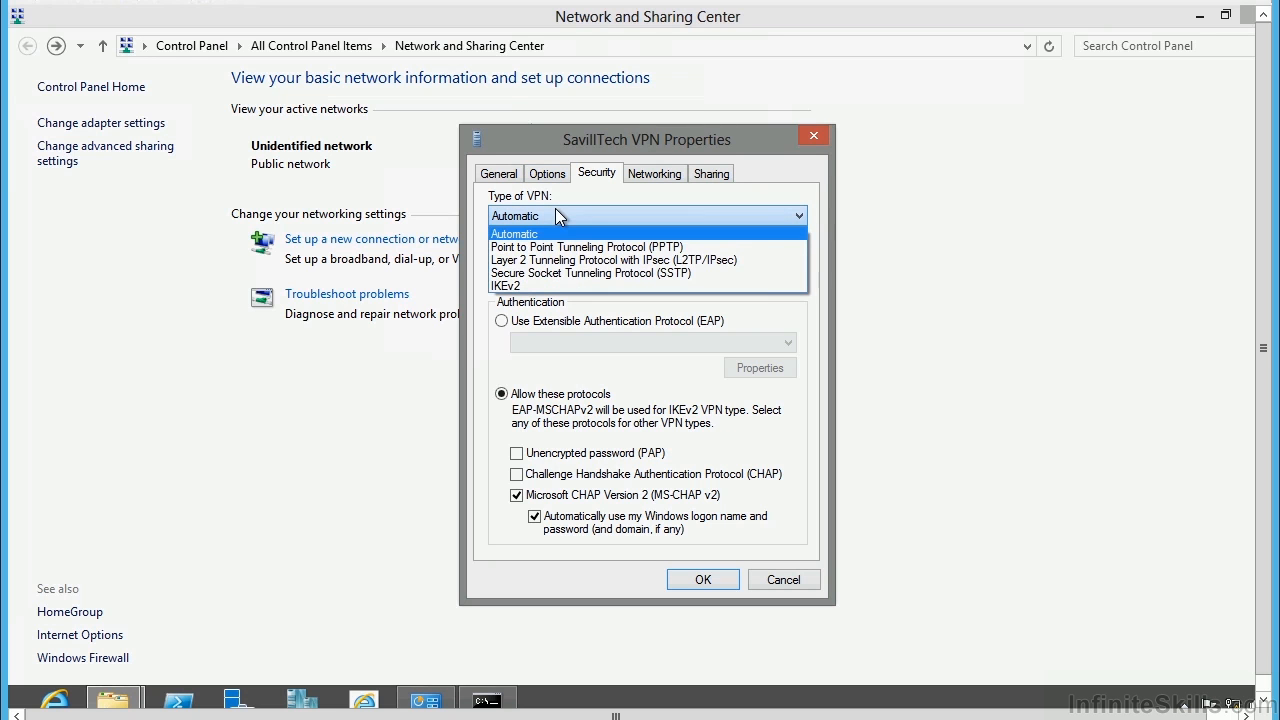
pyautogui.click(614, 273)
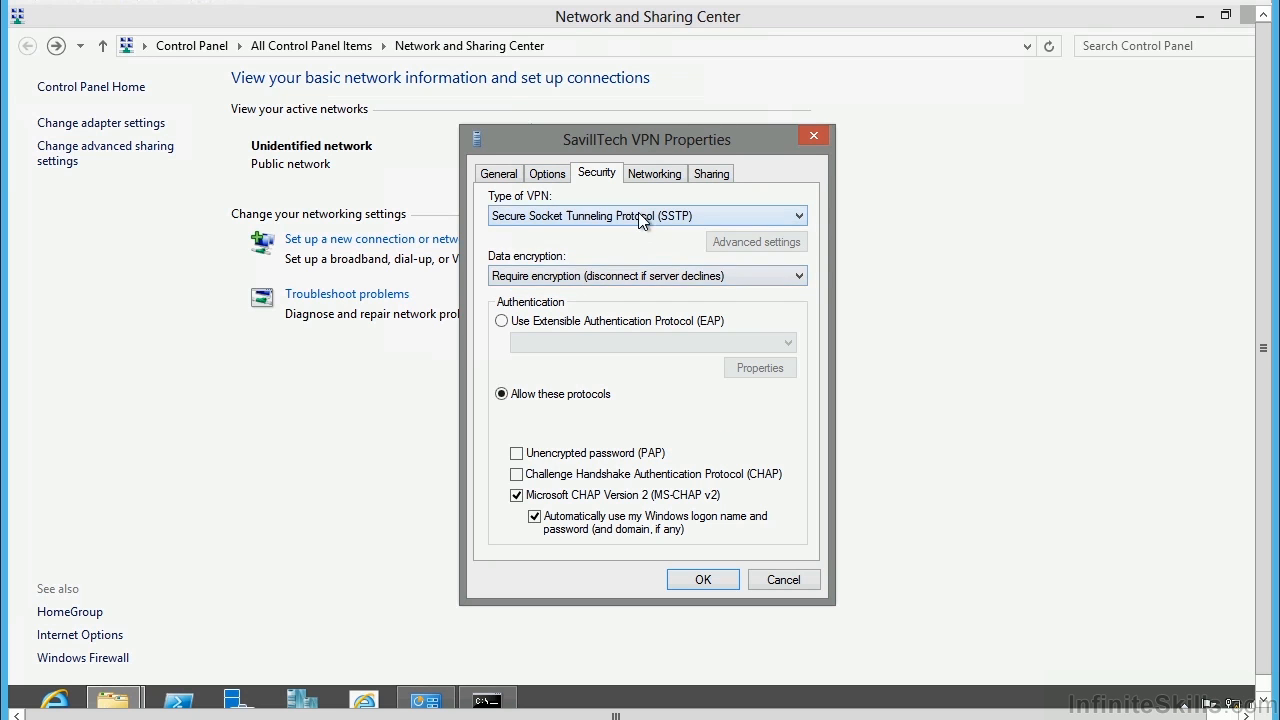
pyautogui.click(708, 580)
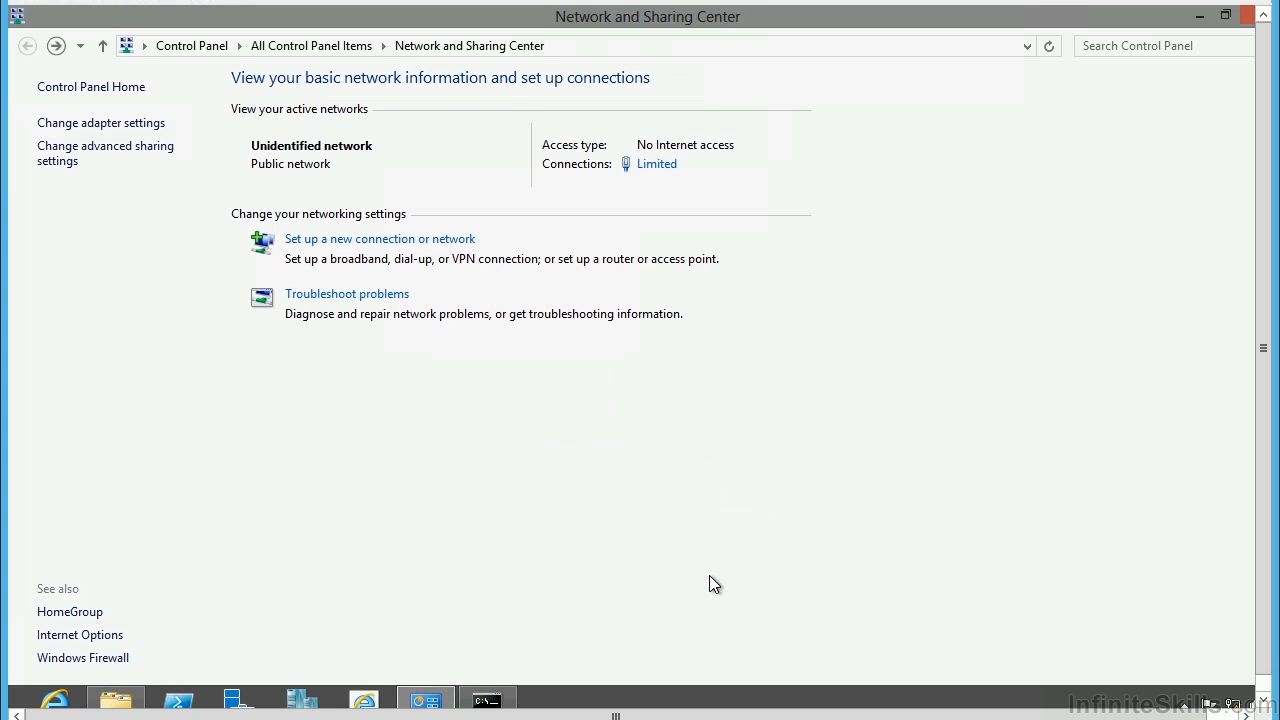
# Connect to SavillTech VPN from the available networks list.
pyautogui.click(1233, 703)
pyautogui.click(1062, 187)
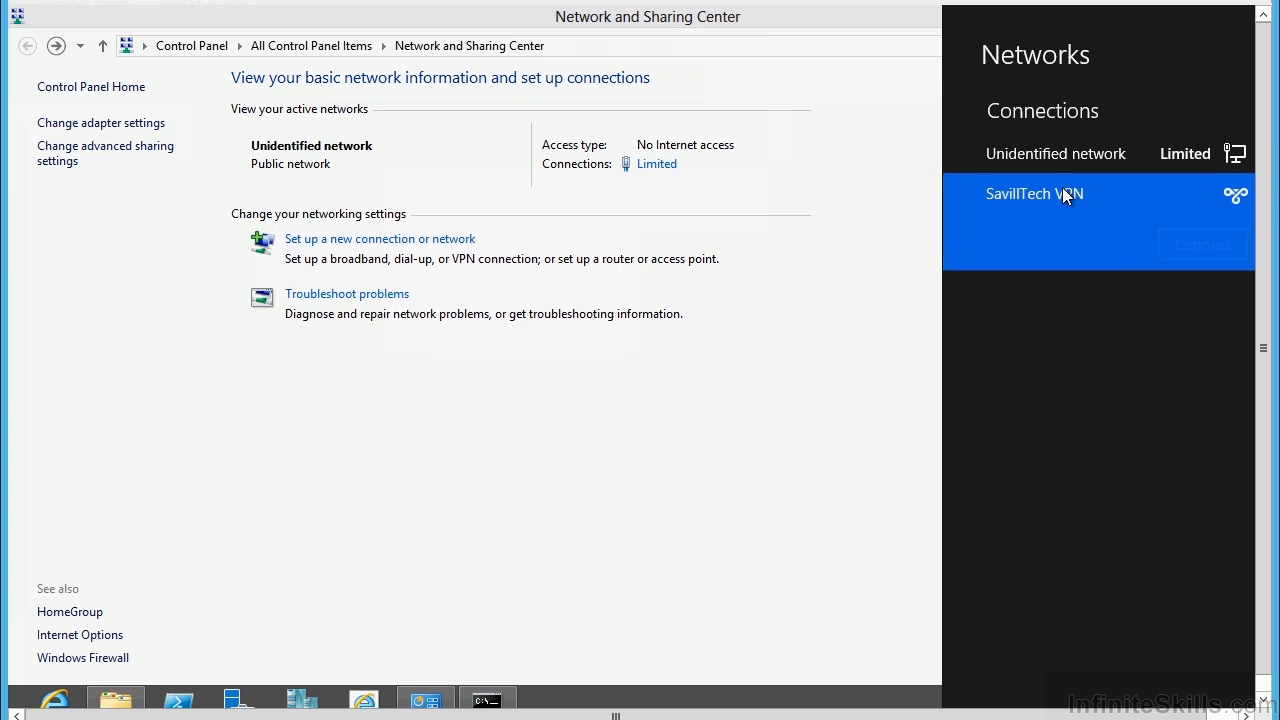
pyautogui.click(1196, 246)
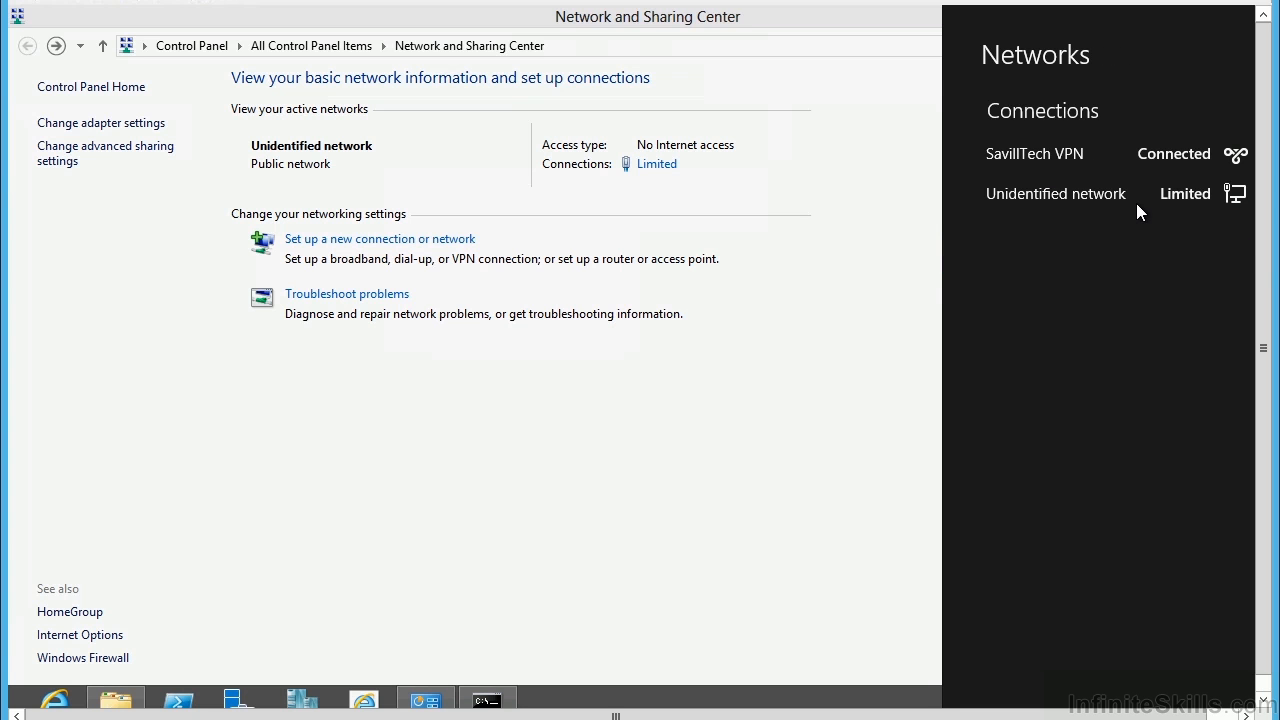
# Rerun ipconfig and highlight the VPN PPP adapter's IPv4 address 192.168.1.136.
pyautogui.click(487, 698)
pyautogui.press('Up')
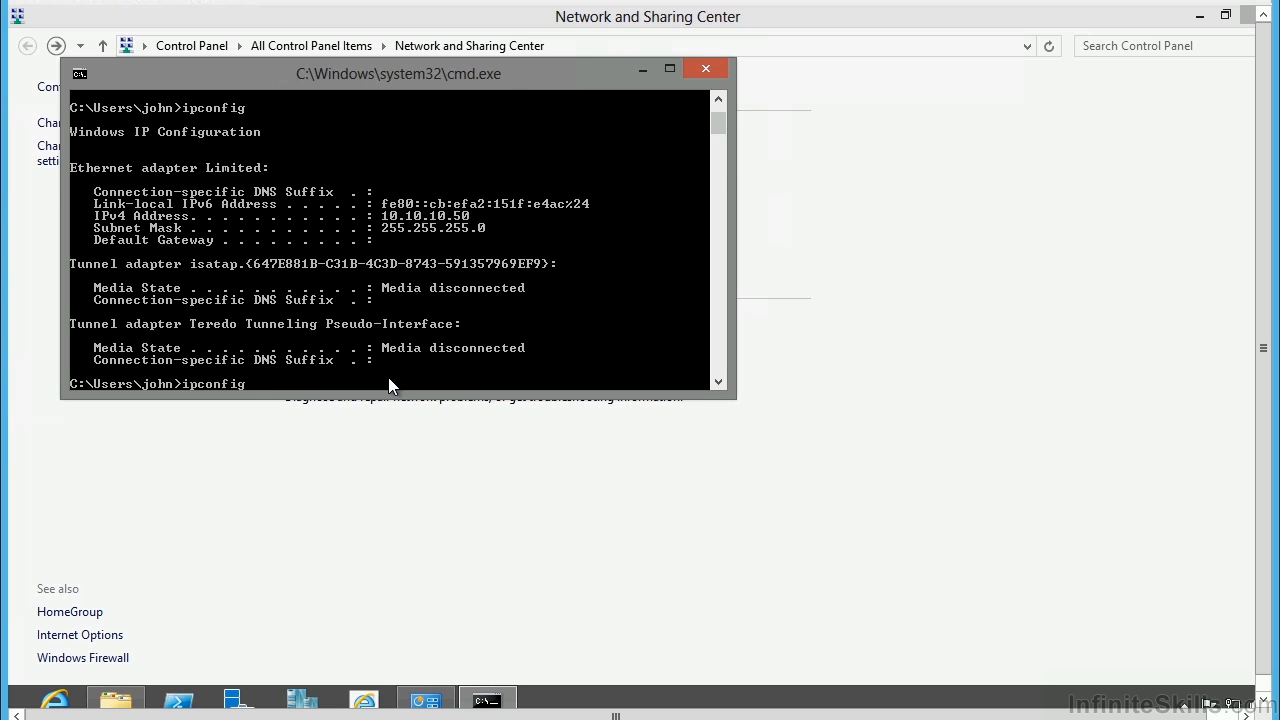
pyautogui.press('Return')
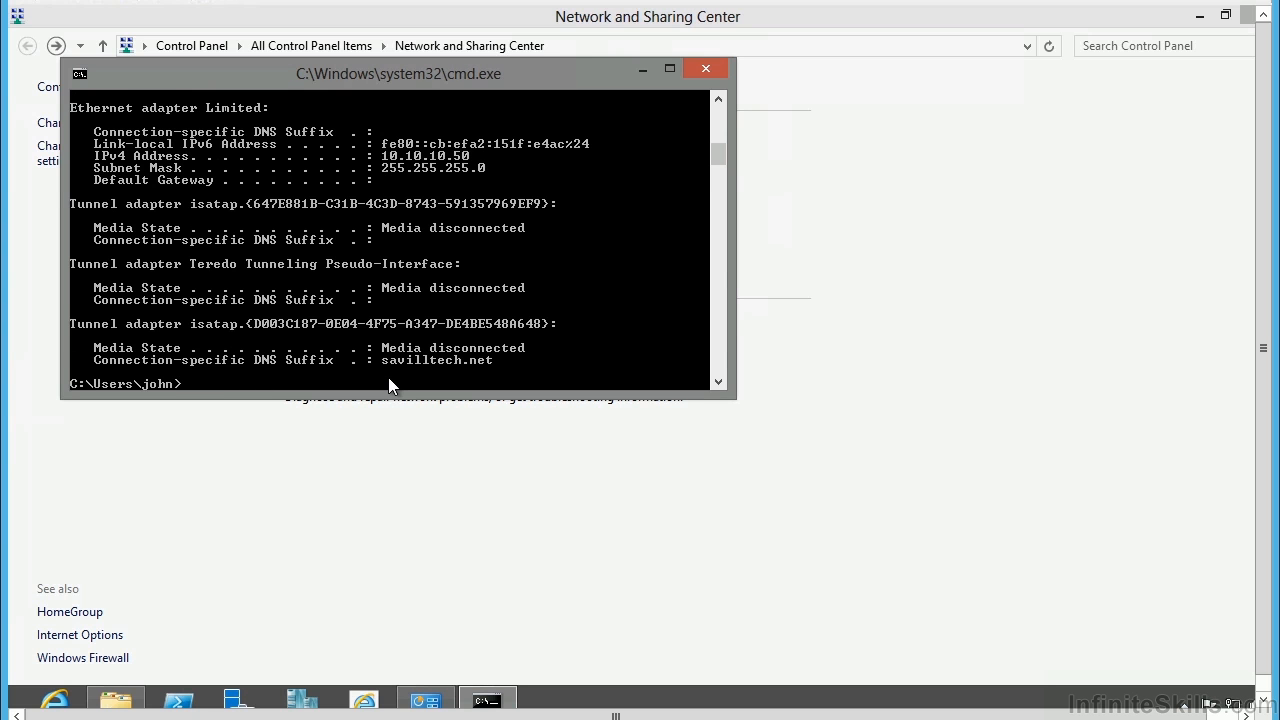
pyautogui.scroll(3, 440, 347)
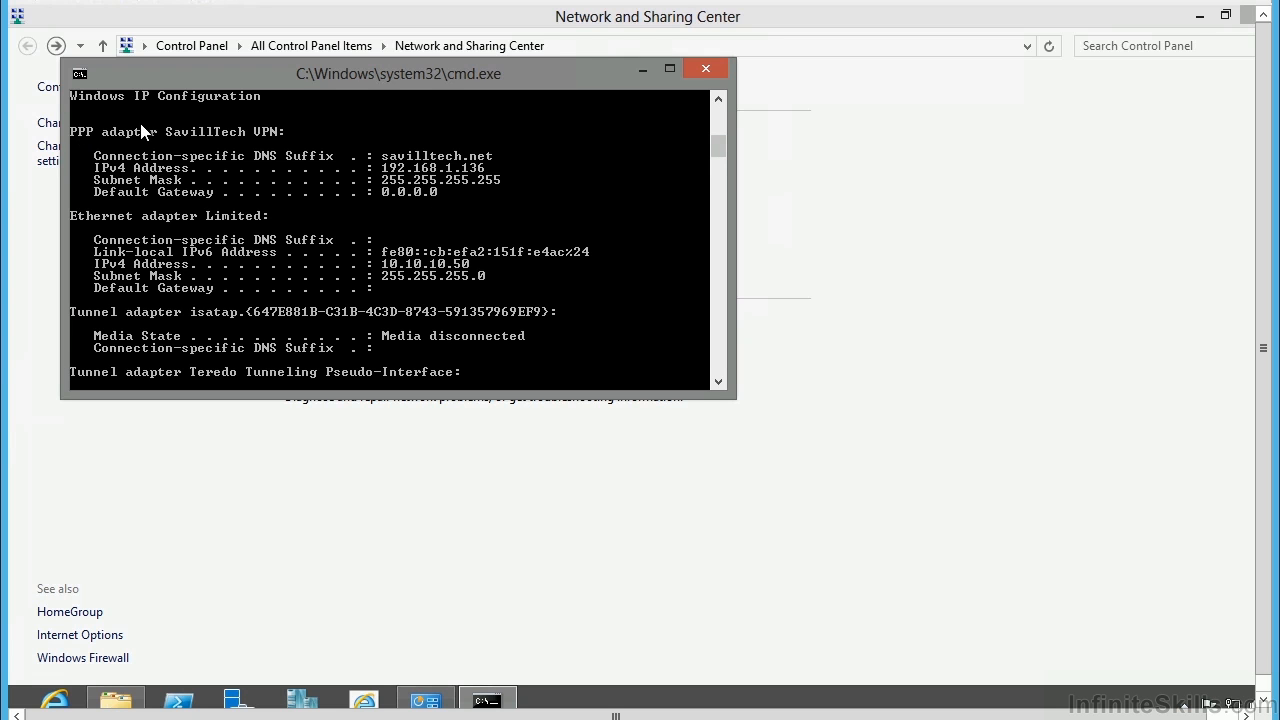
pyautogui.moveTo(383, 156)
pyautogui.mouseDown()
pyautogui.moveTo(491, 166)
pyautogui.moveTo(385, 172)
pyautogui.mouseUp()
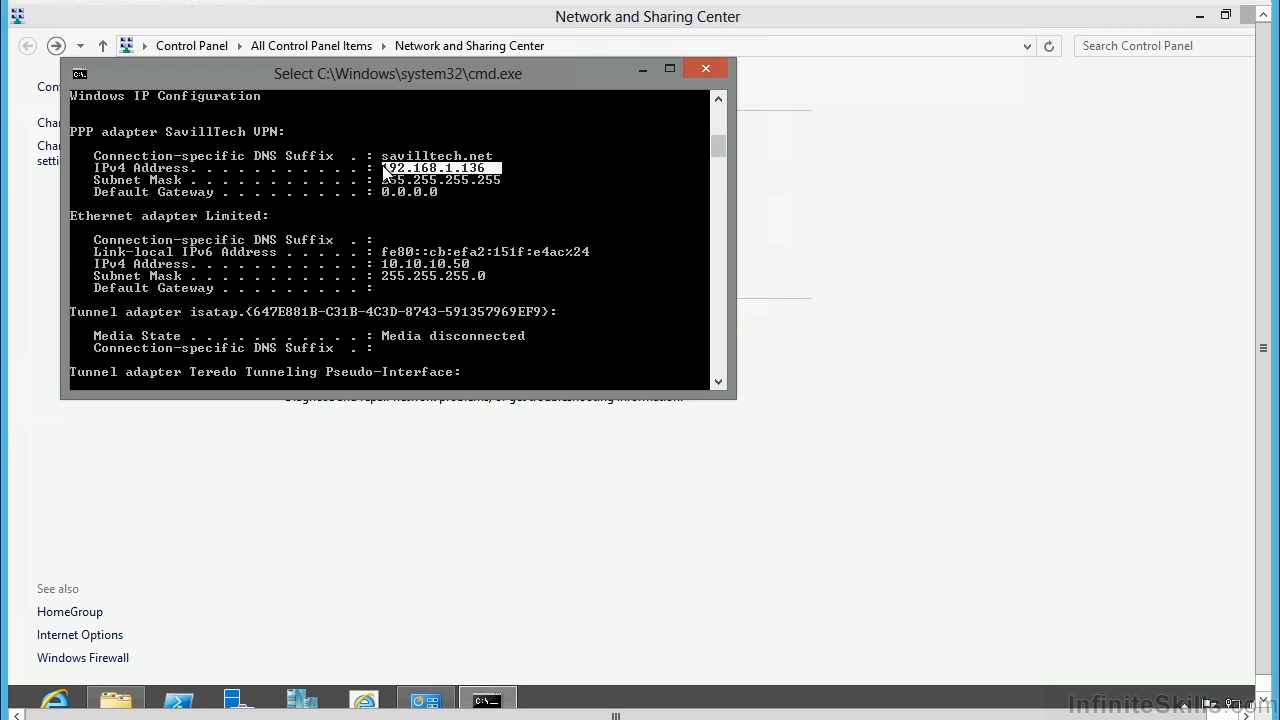
pyautogui.press('Return')
# Ping savdaldc01, which now replies from 192.168.1.10 with no packet loss.
pyautogui.press('Return')
pyautogui.press('Return')
pyautogui.write('ping savdaldc01')
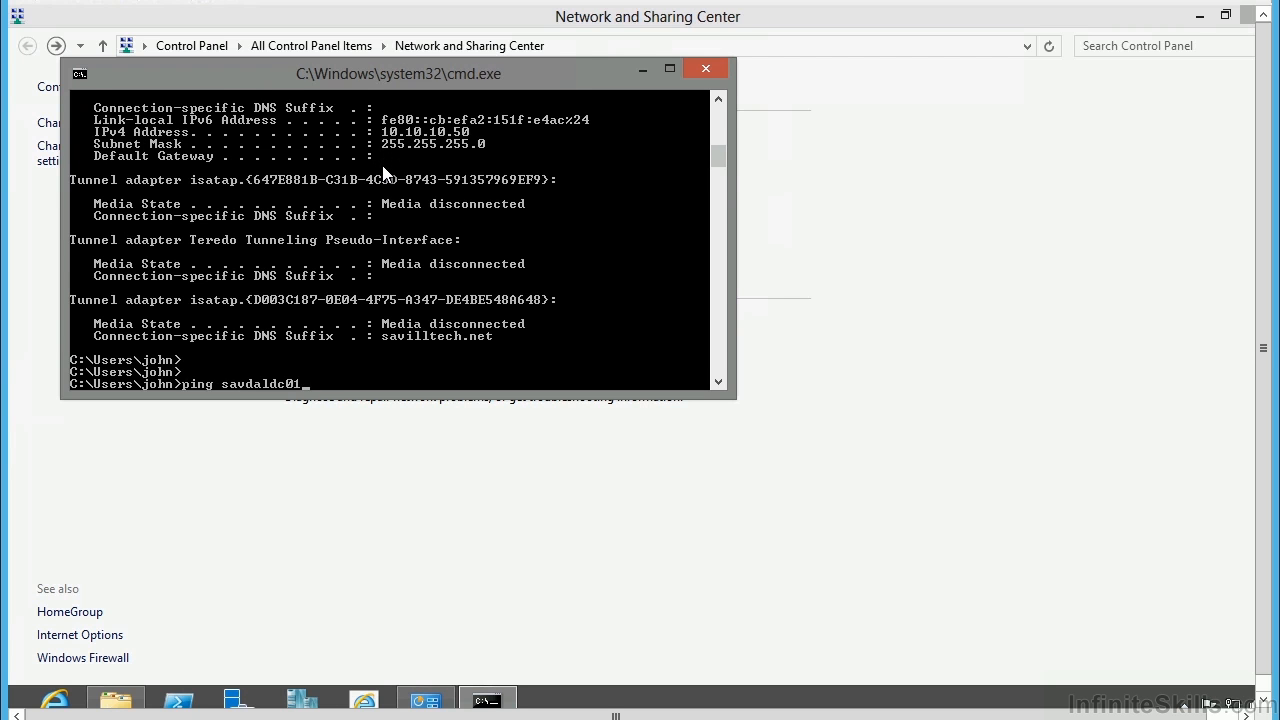
pyautogui.press('Return')
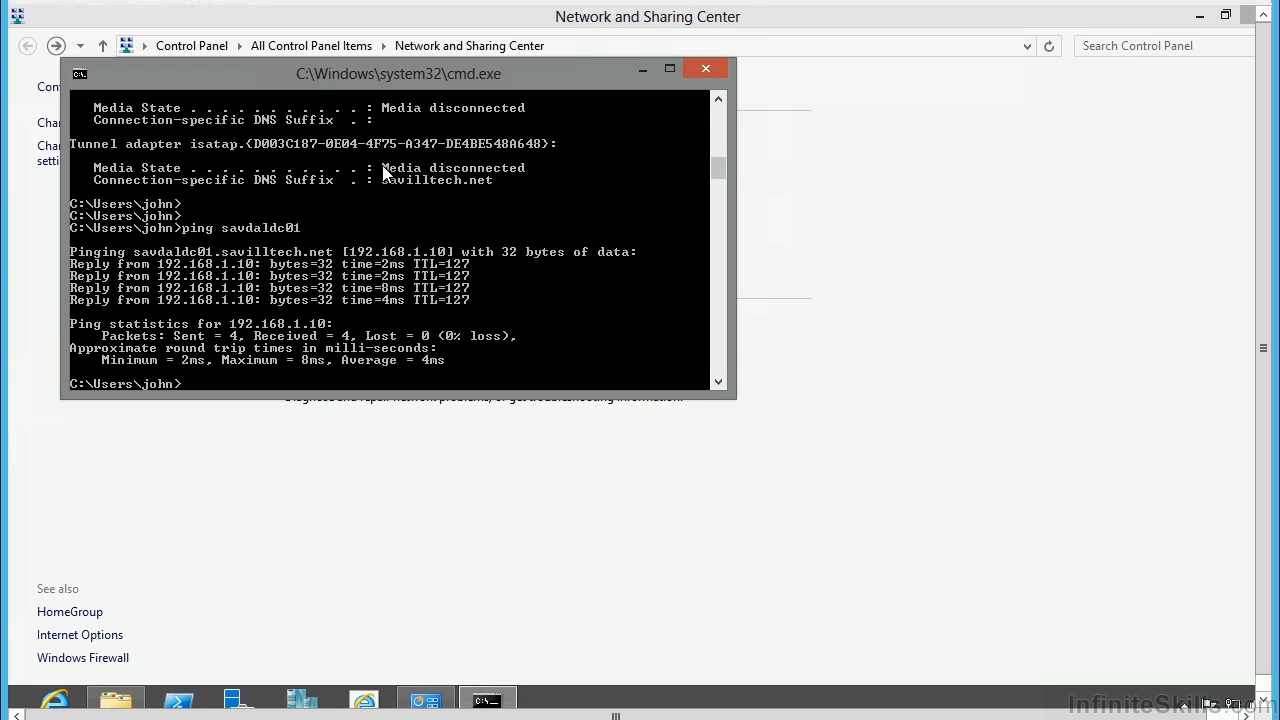
pyautogui.click(72, 698)
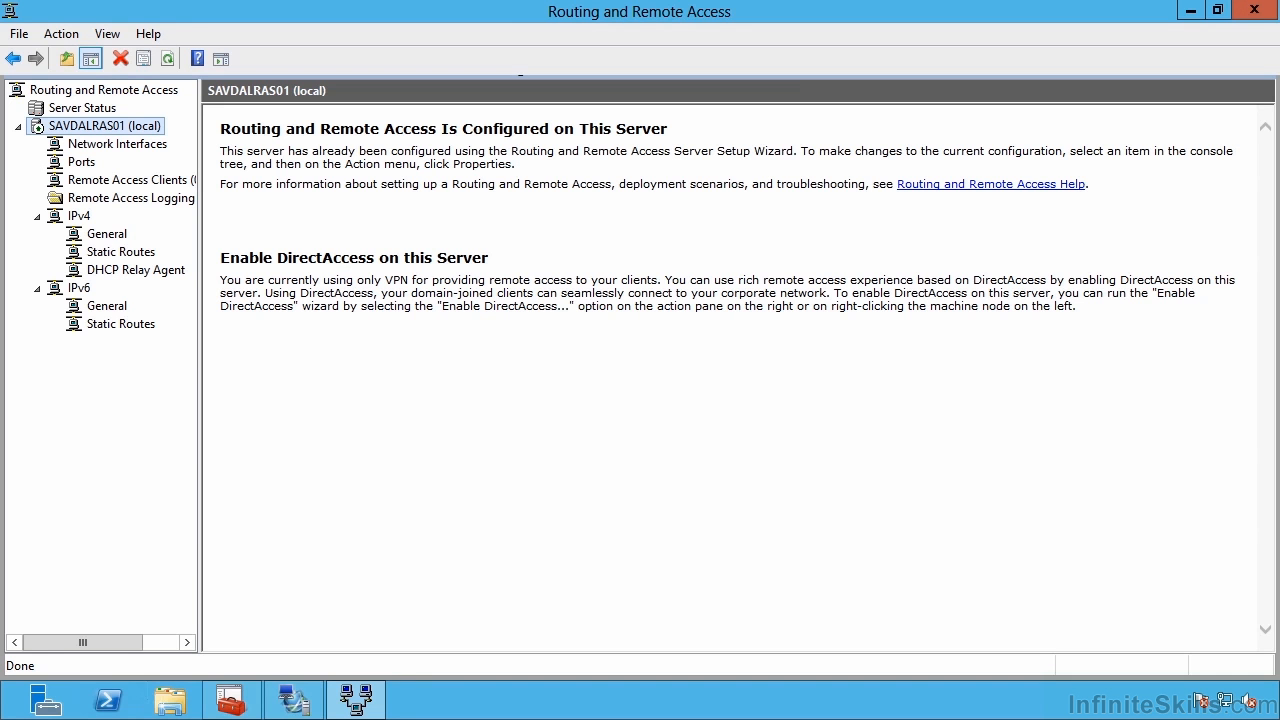
# List the connected Not NAP-capable client and open its Status details showing 192.168.1.136 and zero errors.
pyautogui.click(140, 182)
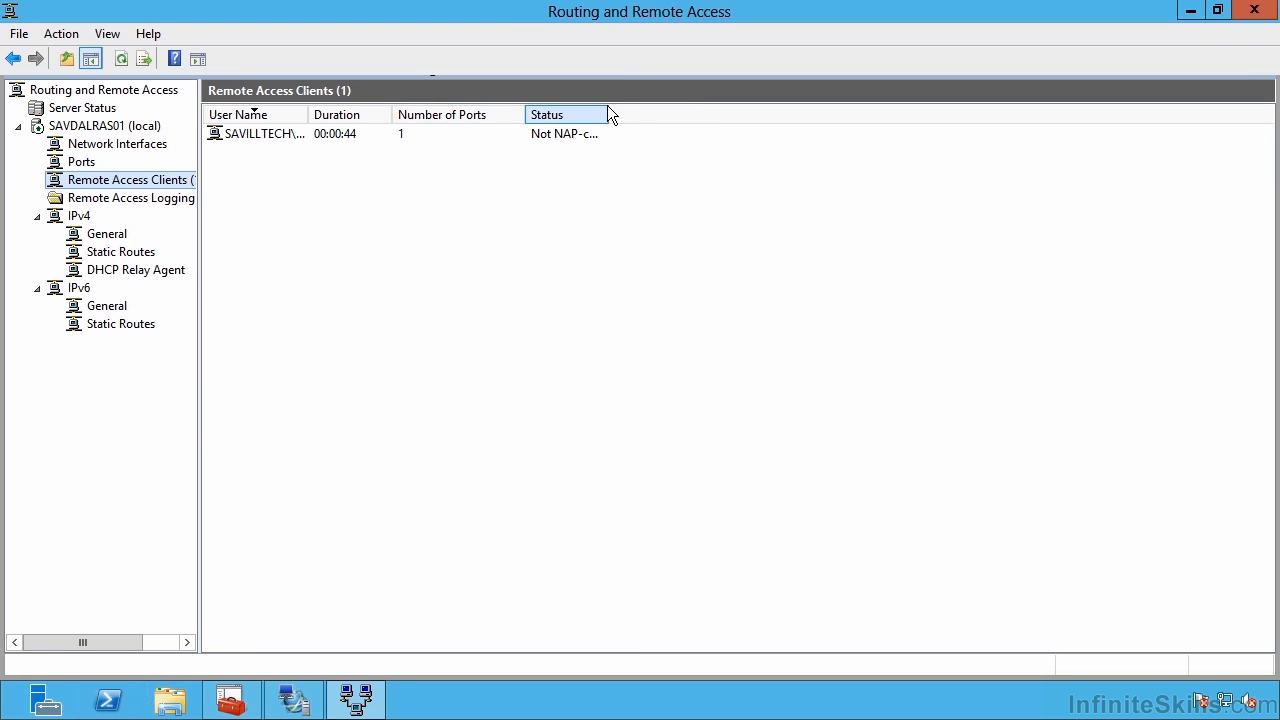
pyautogui.moveTo(608, 114); pyautogui.dragTo(814, 112)
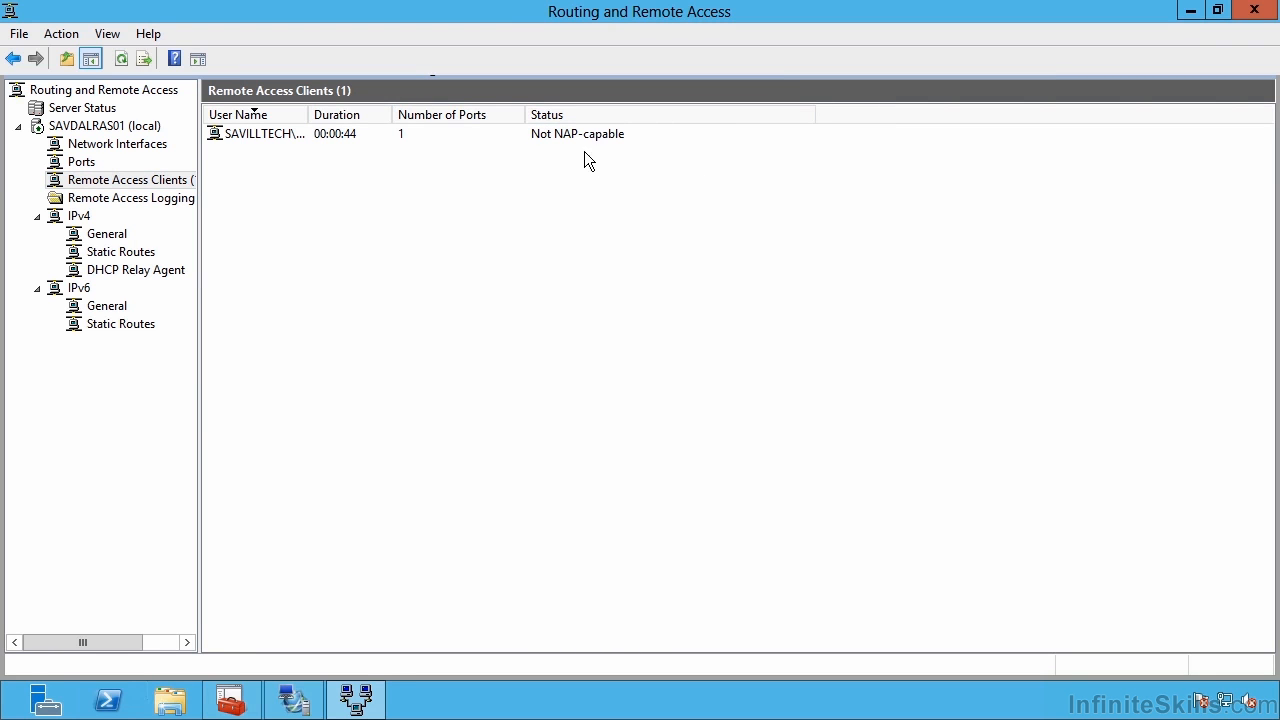
pyautogui.rightClick(260, 135)
pyautogui.click(292, 152)
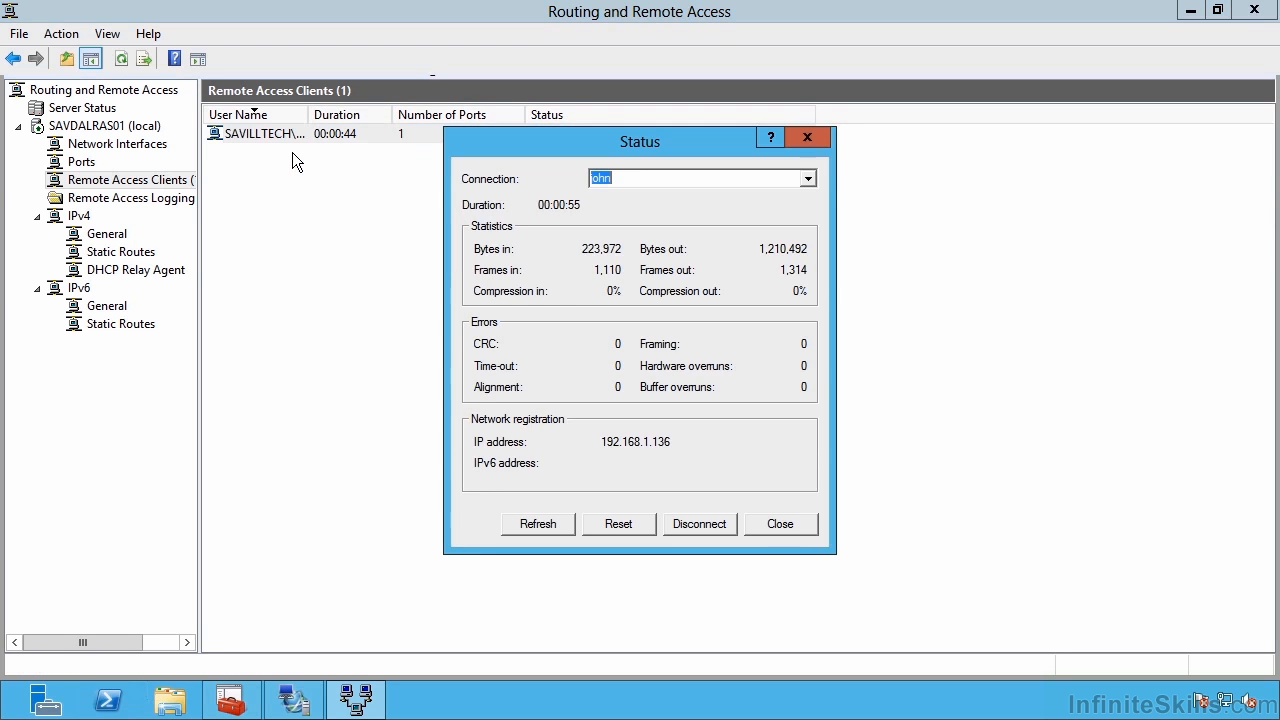